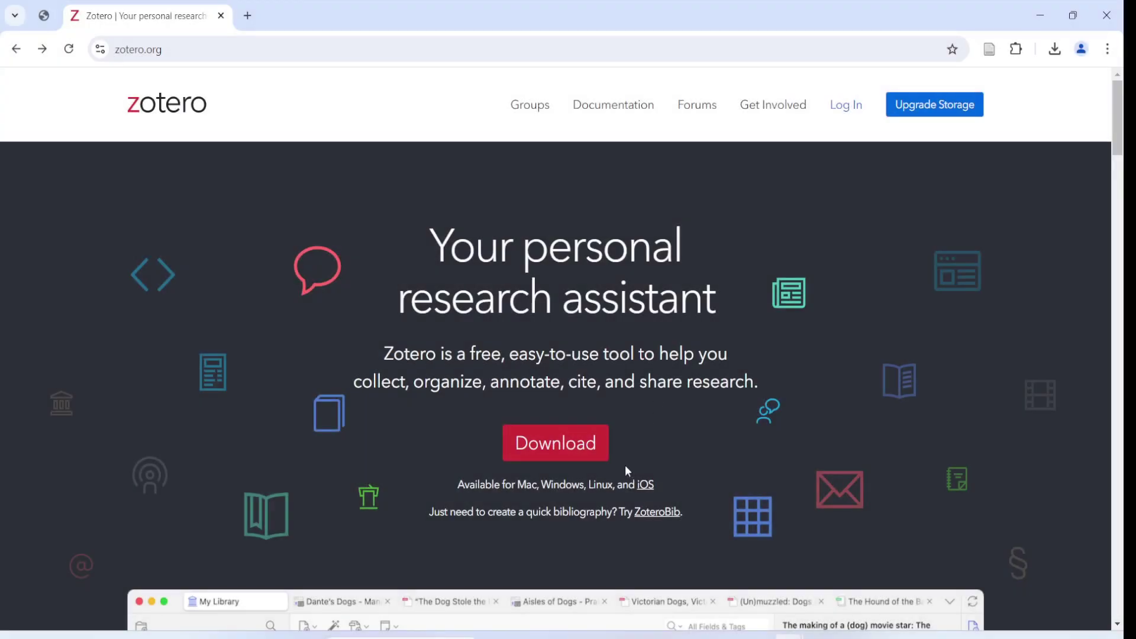
Open the Zotero download page and review the other versions available for the desktop app
click(572, 457)
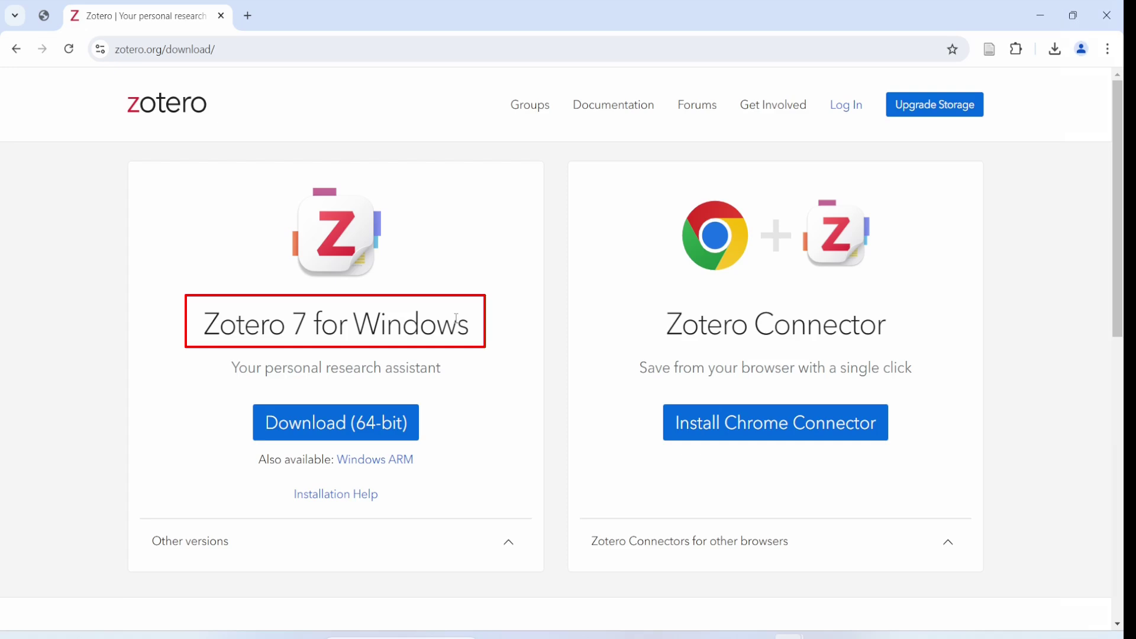
click(509, 542)
scroll(494, 499, down, 4)
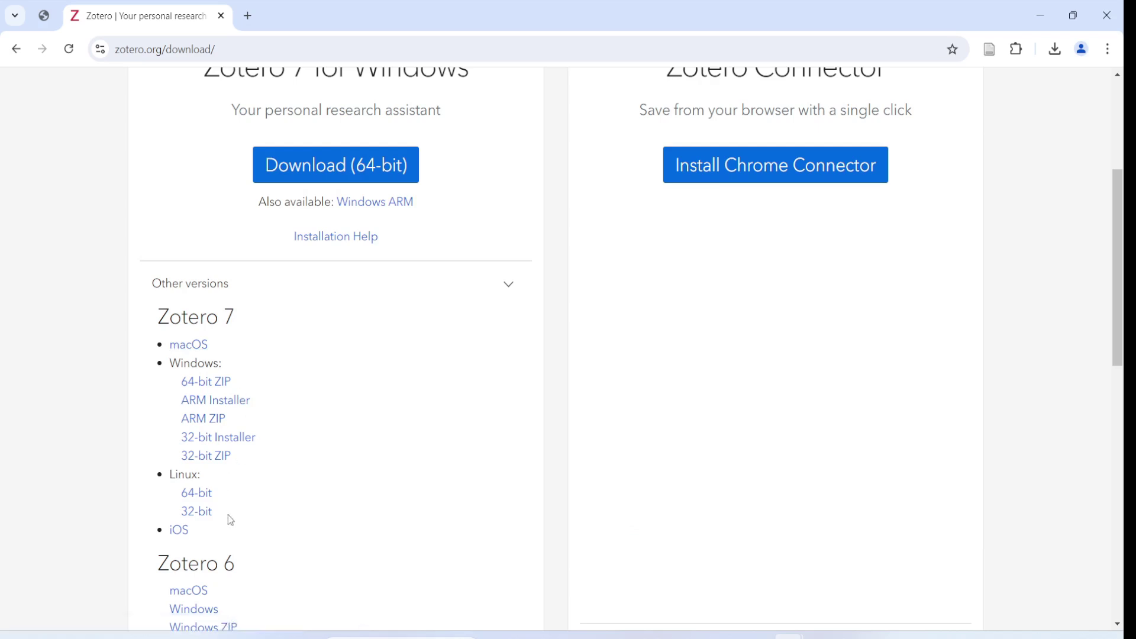
click(507, 289)
scroll(503, 300, up, 4)
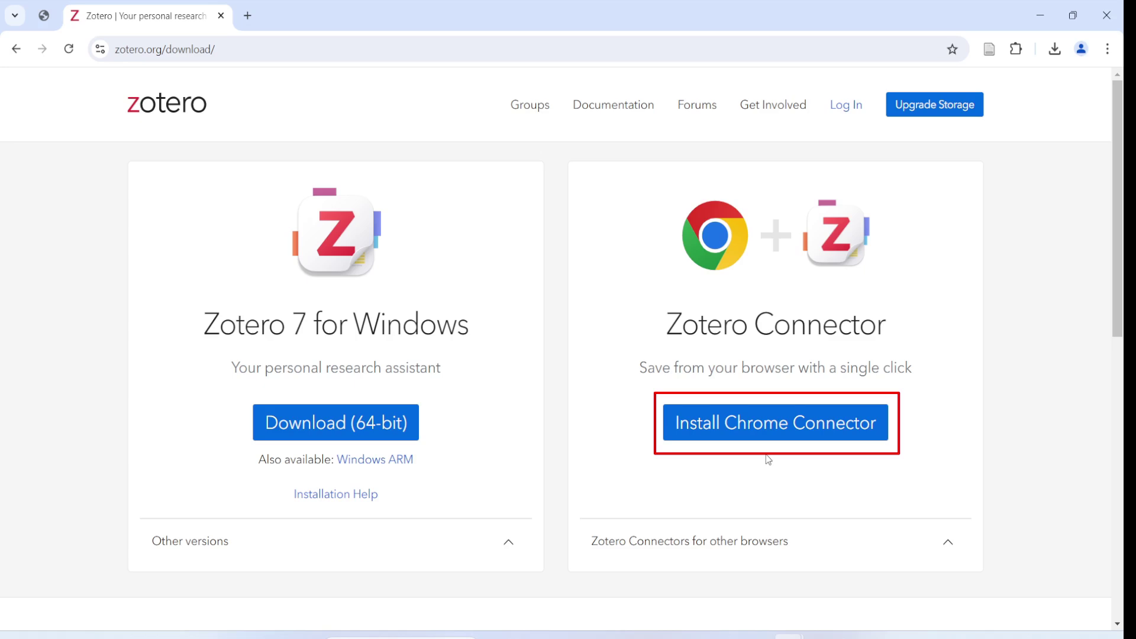
Save the UN "What Is Climate Change?" page and the BBC "What is climate change? A really simple guide" article to the Zotero library
key(ctrl+k)
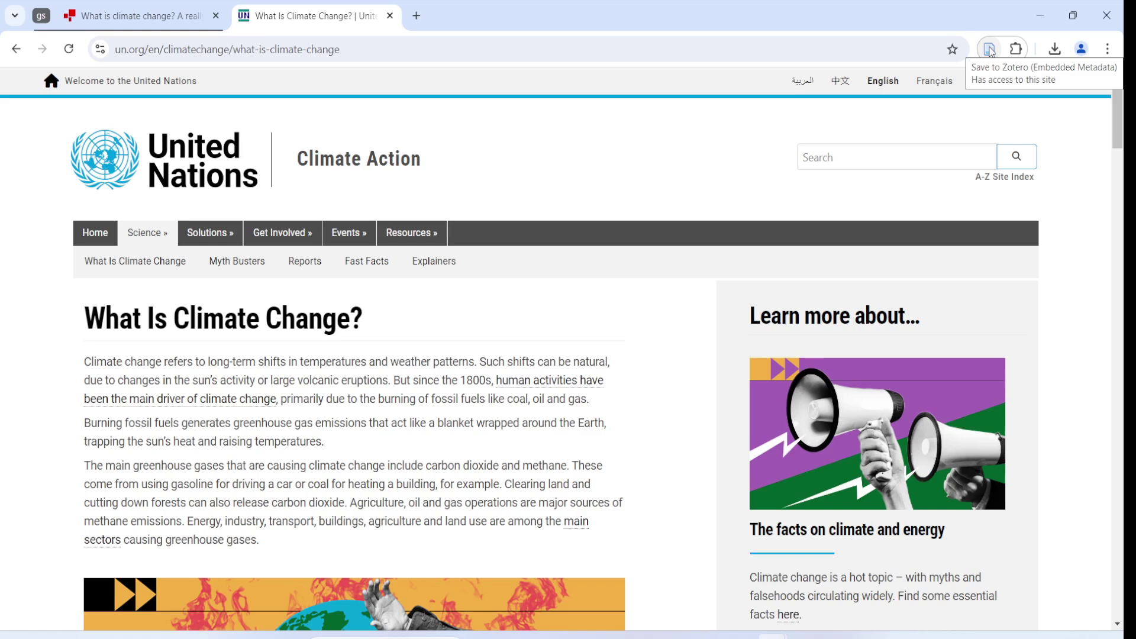
click(990, 52)
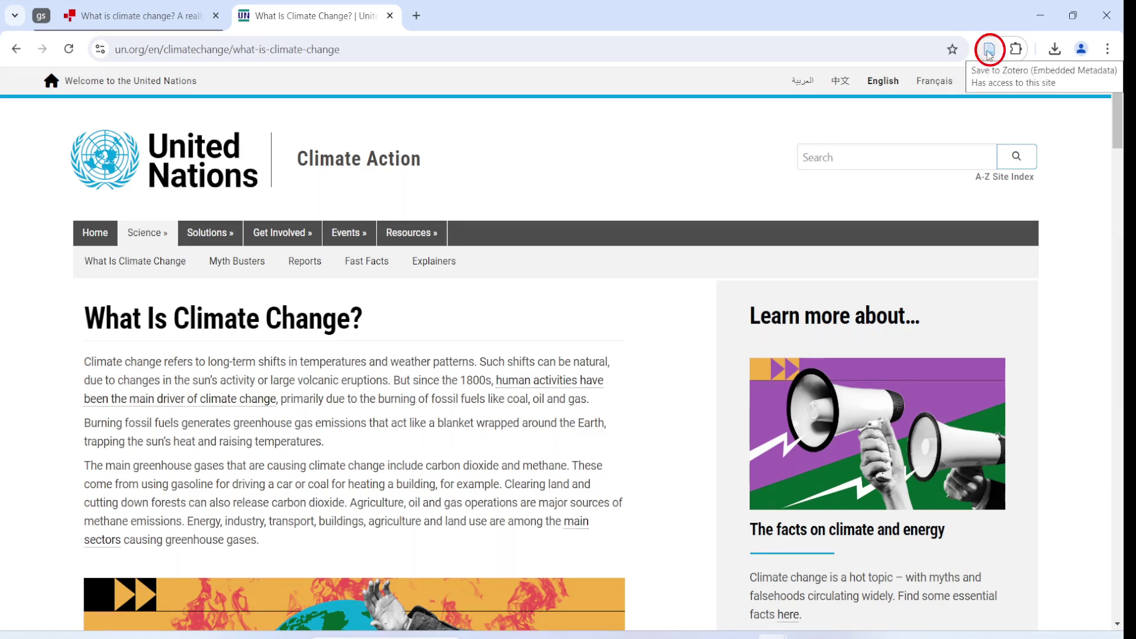
click(990, 52)
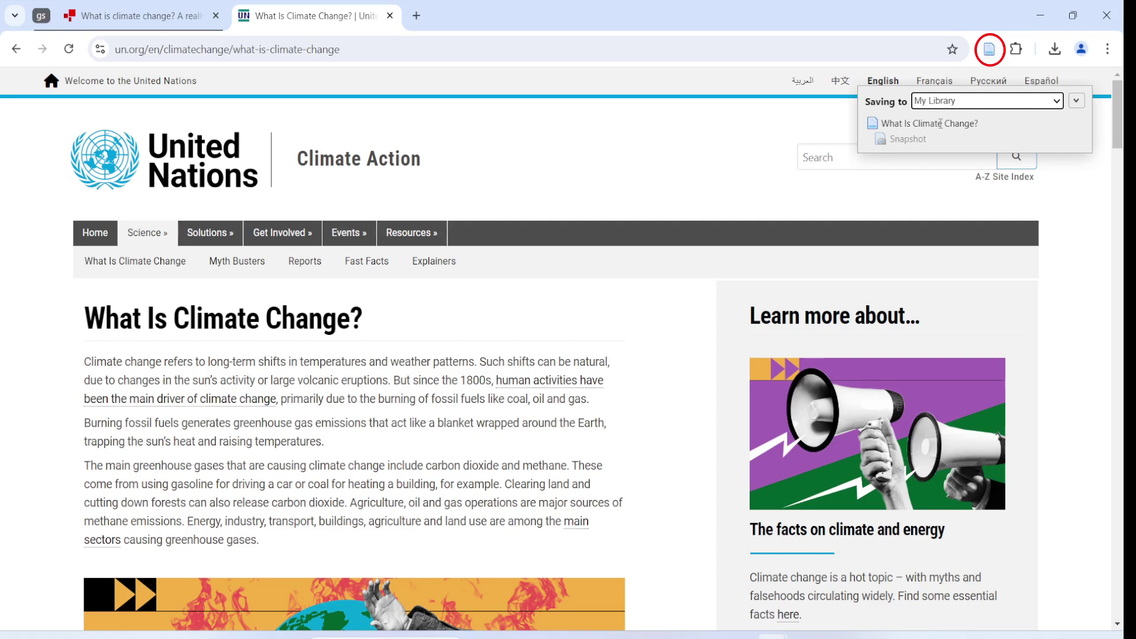
click(143, 16)
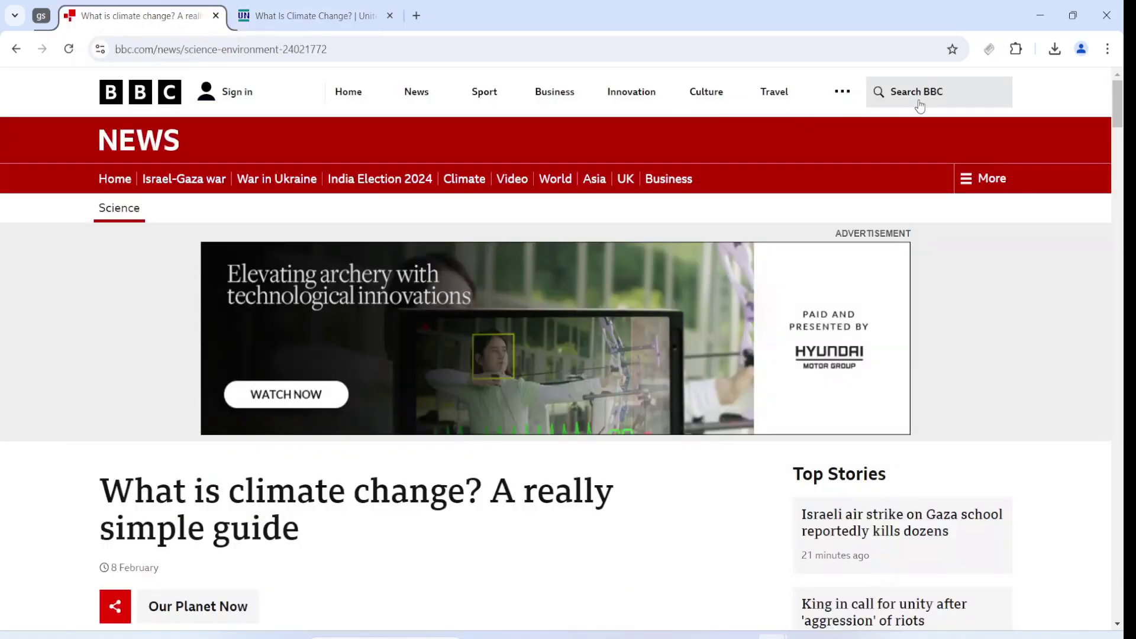
click(992, 52)
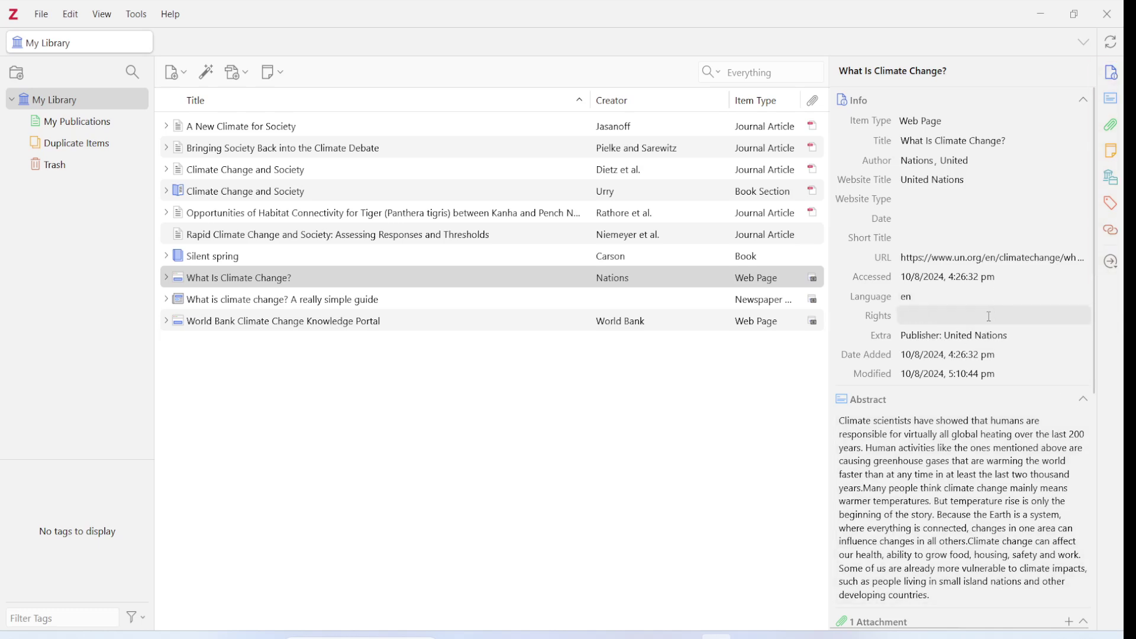
View the details of the BBC climate guide, check the add-by-identifier prompt, and select the "What Is Climate Change?" item
click(461, 299)
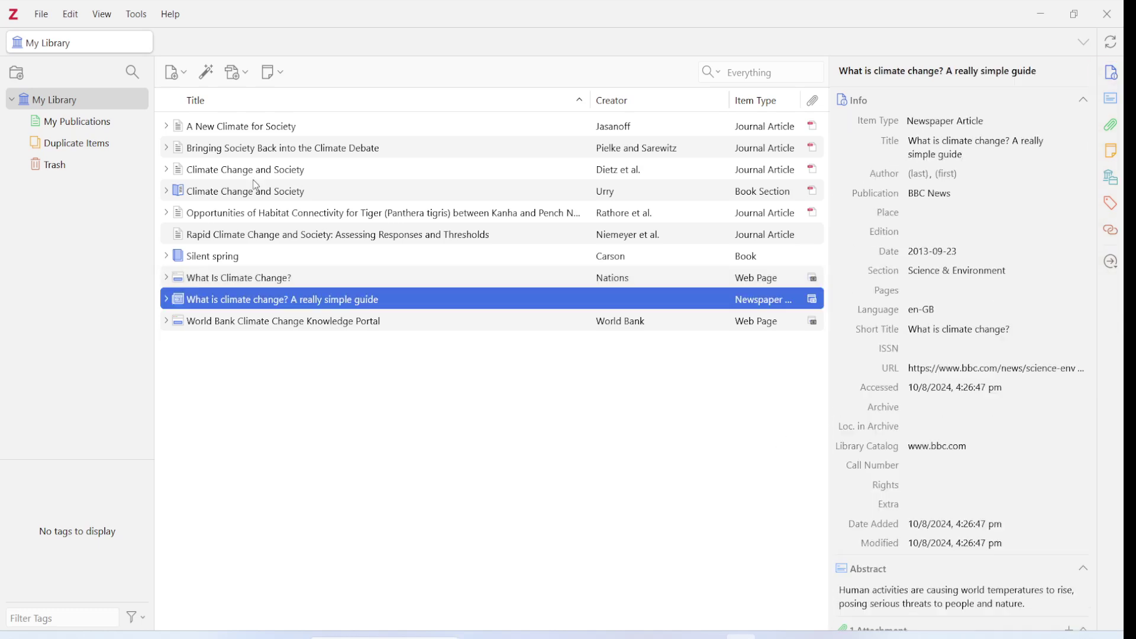
click(211, 80)
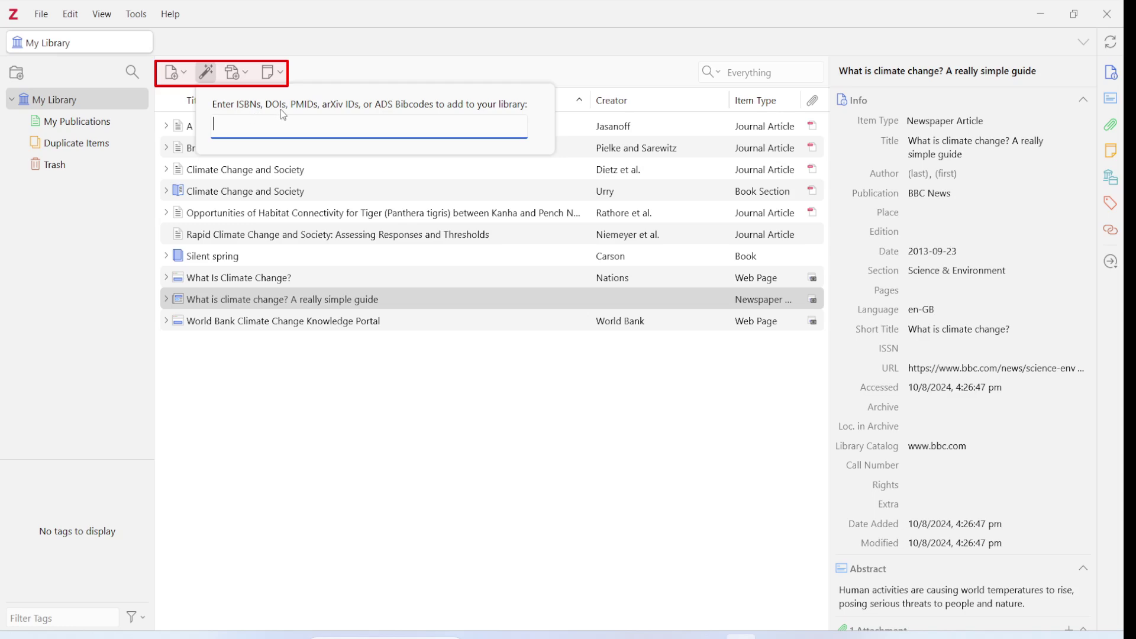
click(348, 68)
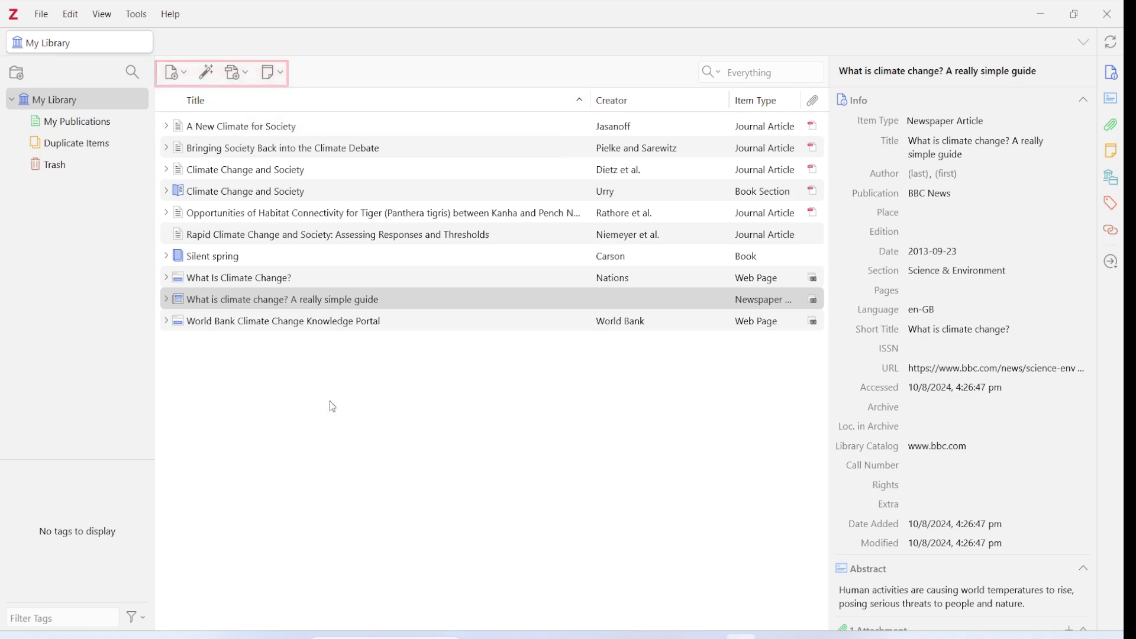
key(Up)
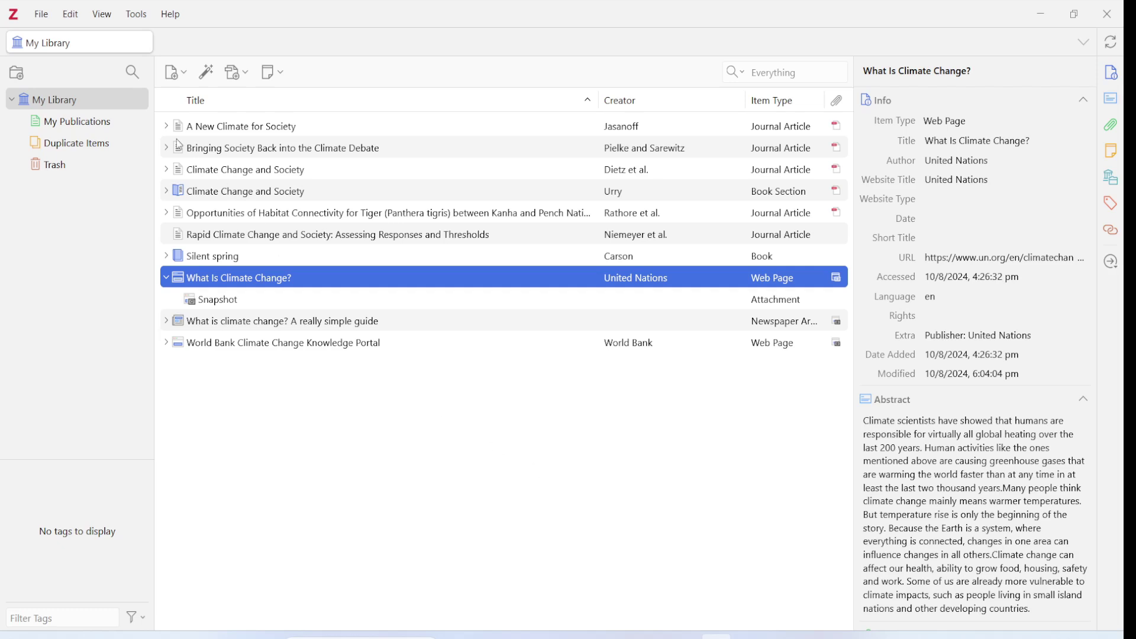
Try the Dark and Light color schemes in the general settings, return to Automatic, and close the settings
click(63, 17)
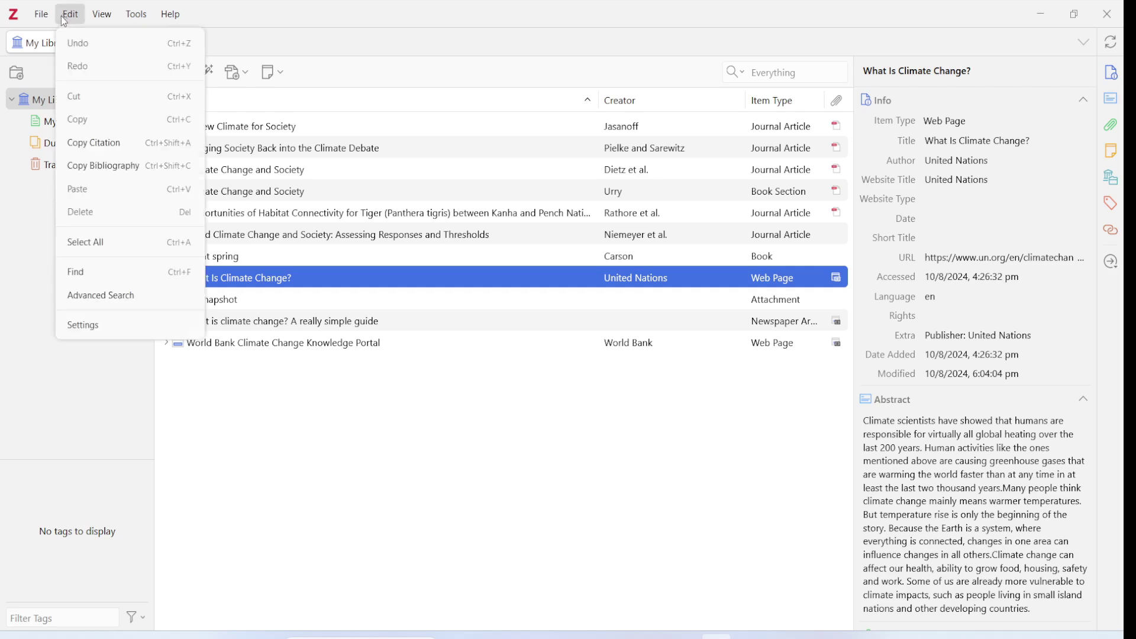
click(78, 328)
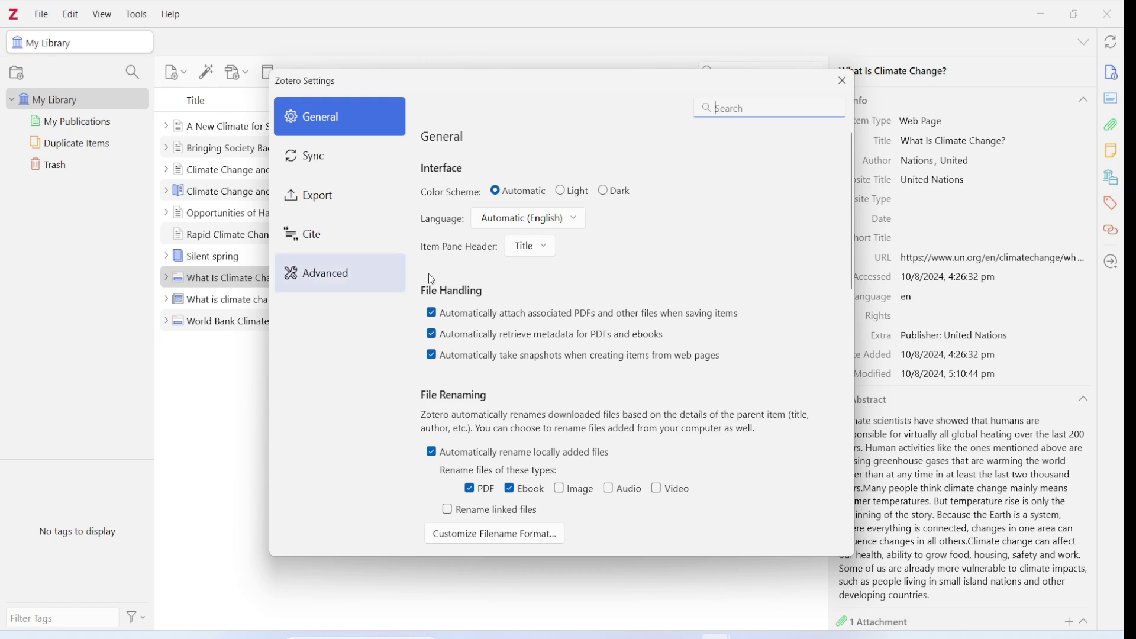
click(332, 123)
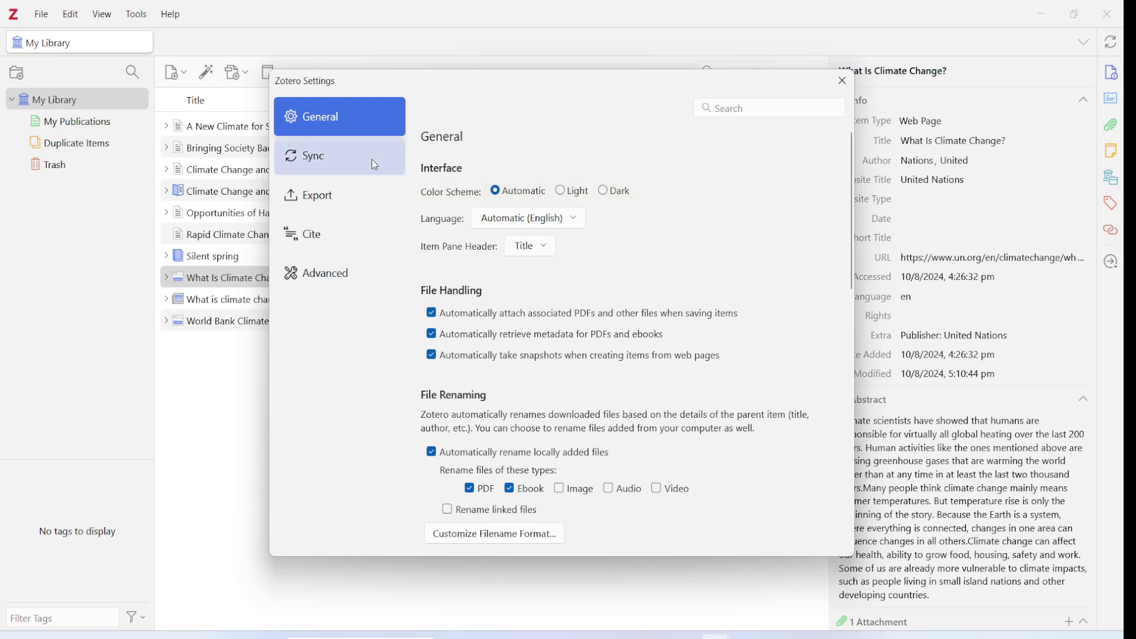
click(605, 191)
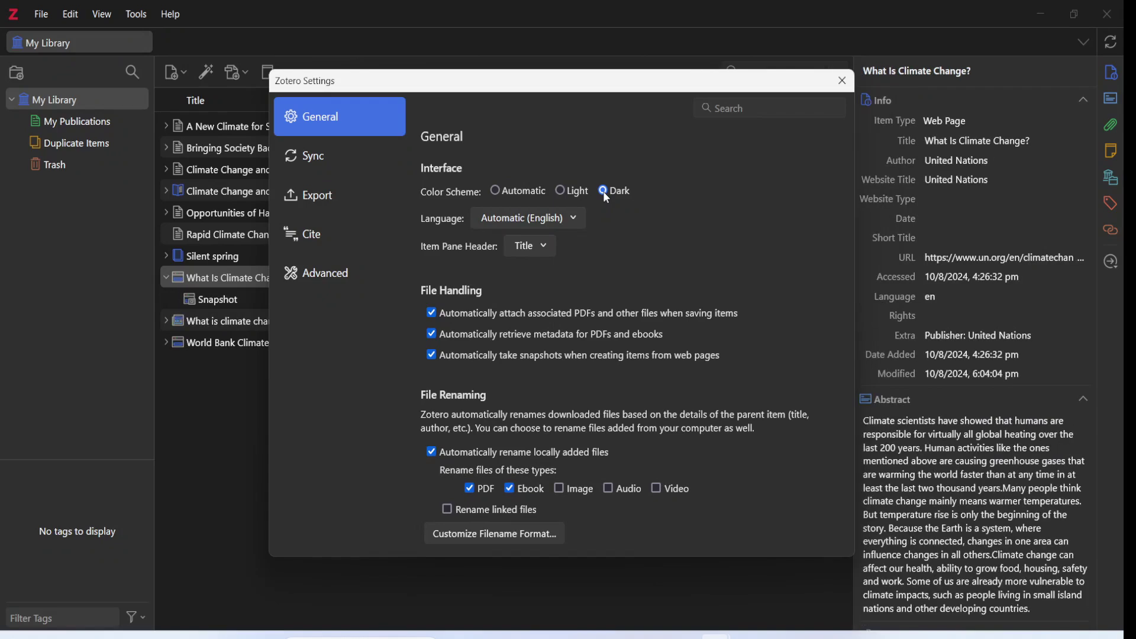
click(574, 191)
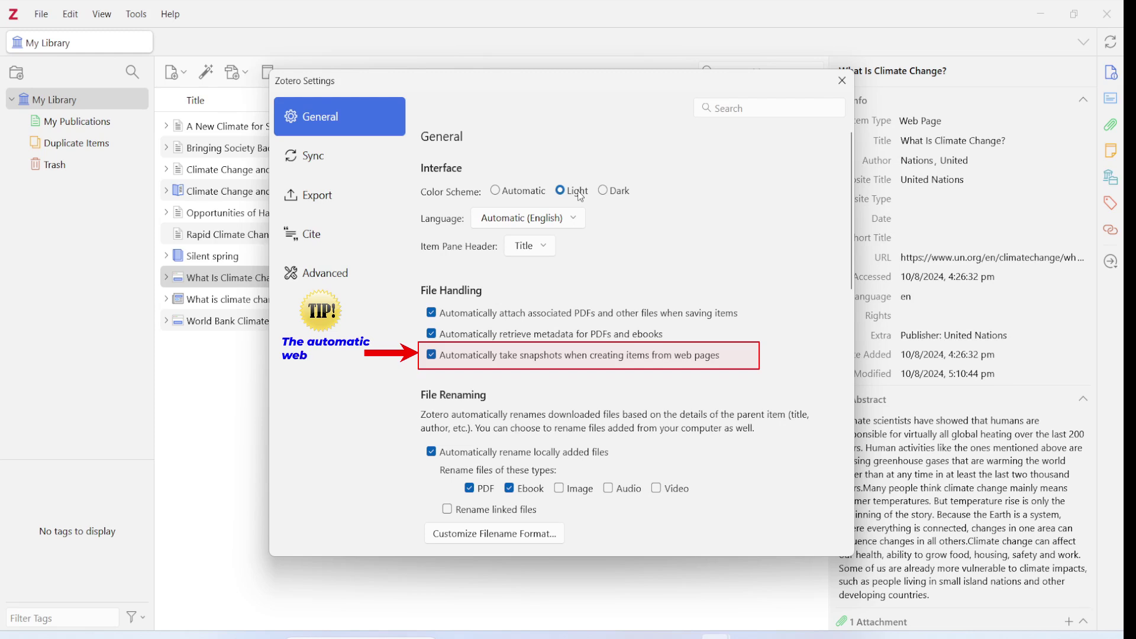
click(497, 193)
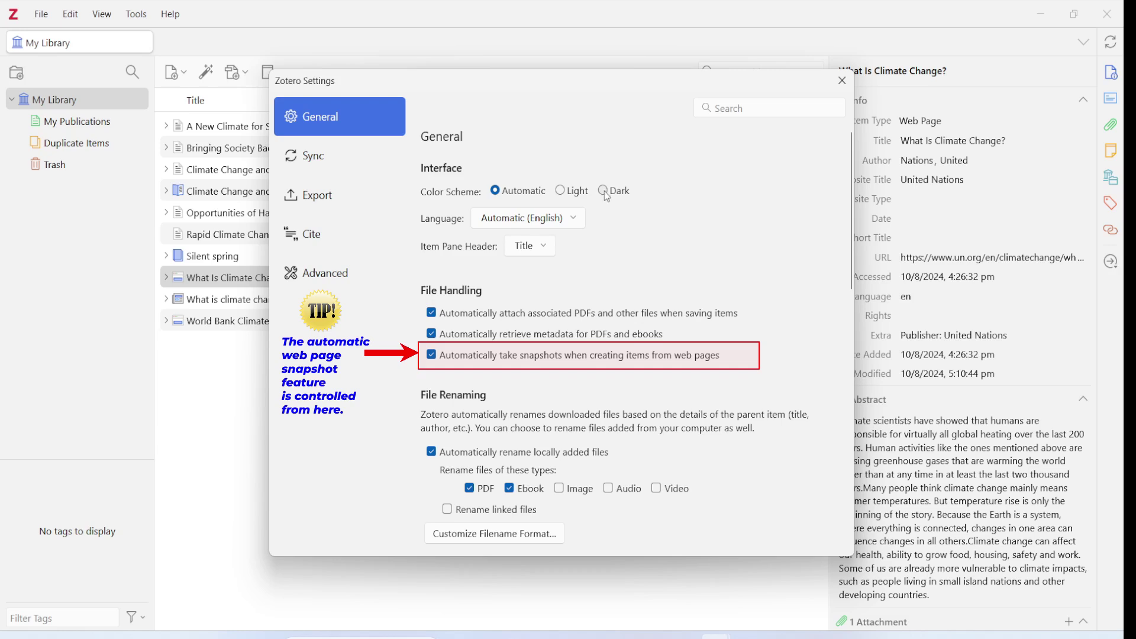
click(844, 82)
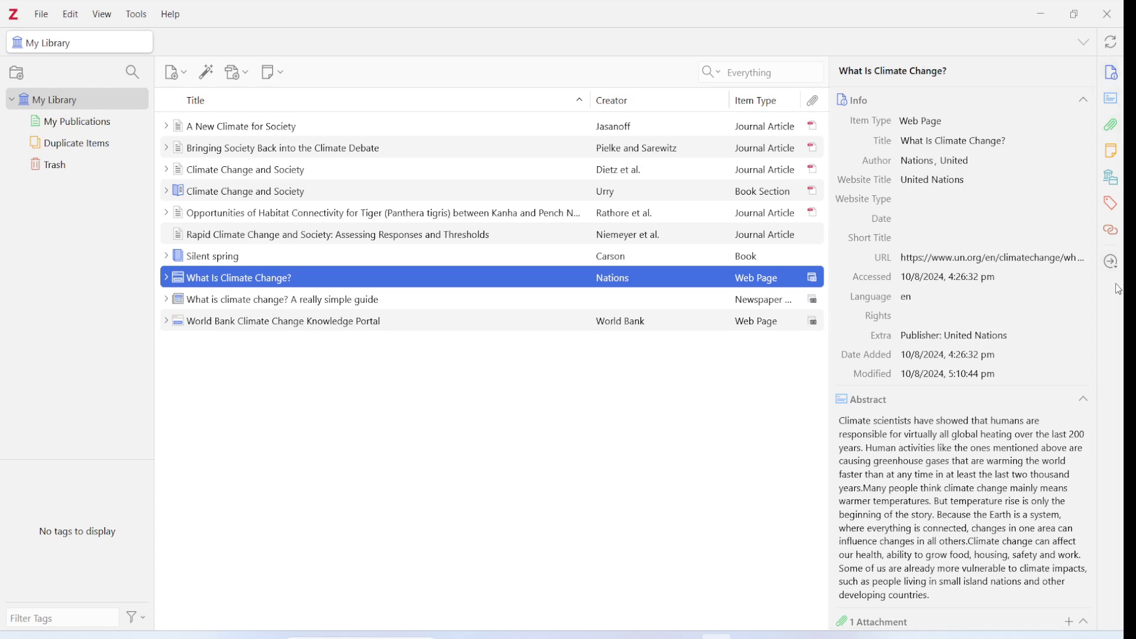
Collapse and re-expand the Info section of the "What Is Climate Change?" item
click(1073, 117)
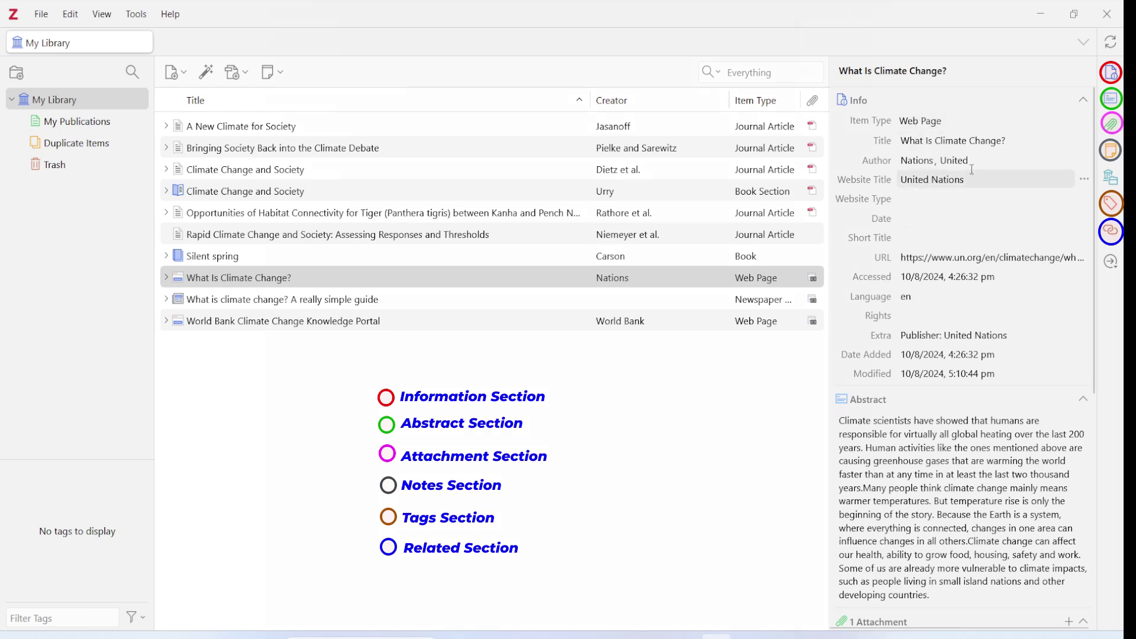
click(1085, 102)
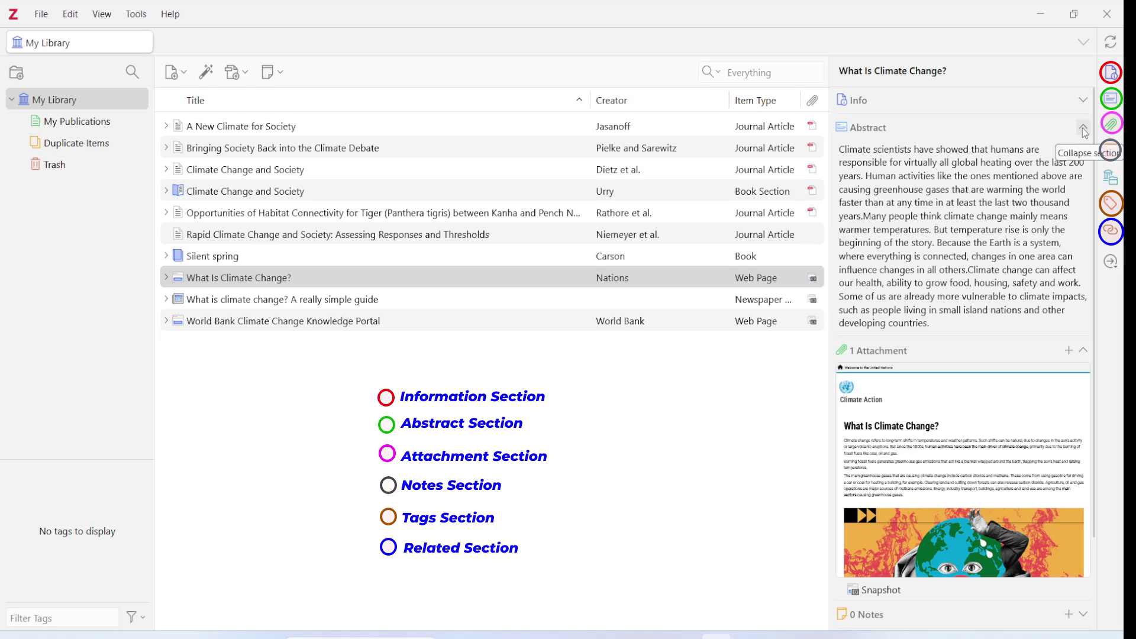
click(1083, 101)
click(1081, 103)
click(1082, 102)
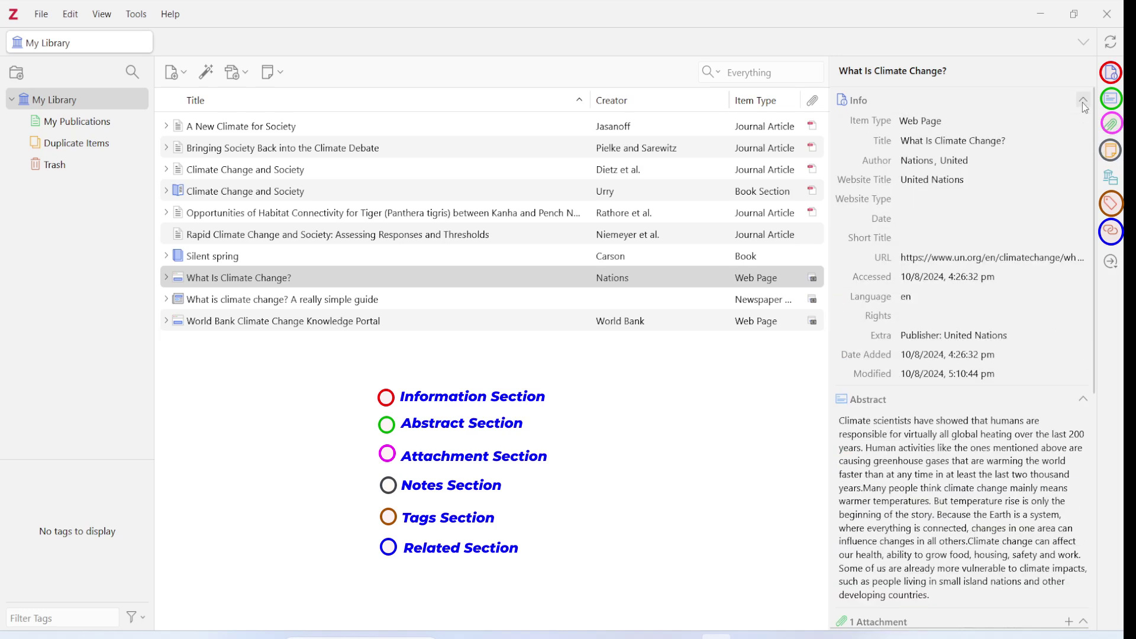
Examine the choices for the web page's item type and the case-conversion options for its title
click(949, 122)
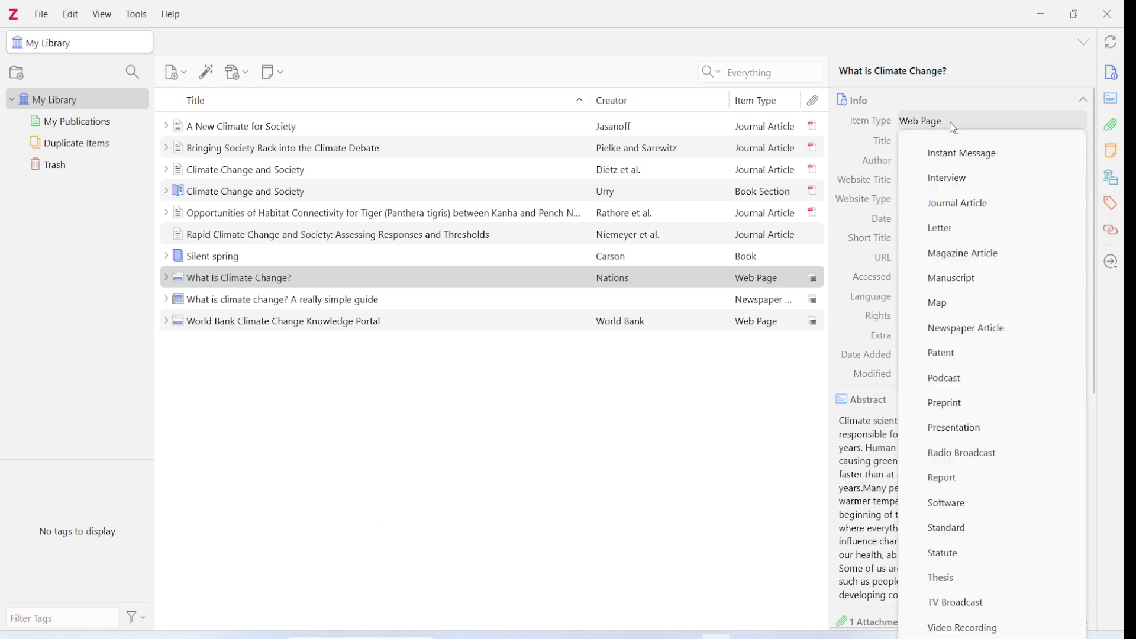
scroll(949, 154, up, 3)
click(945, 125)
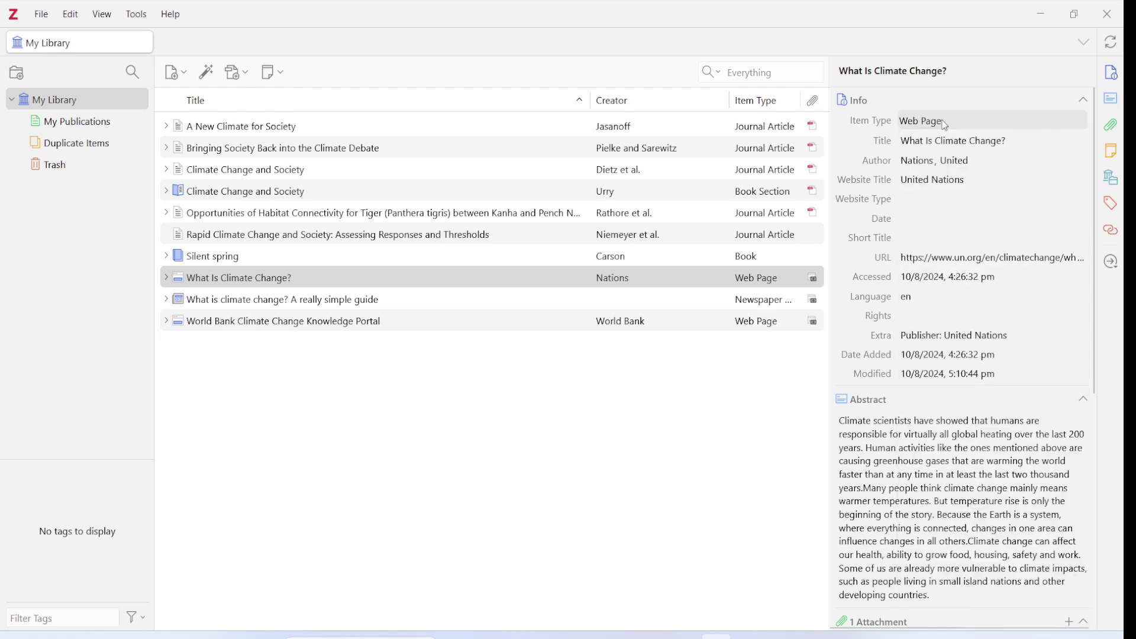
right_click(919, 142)
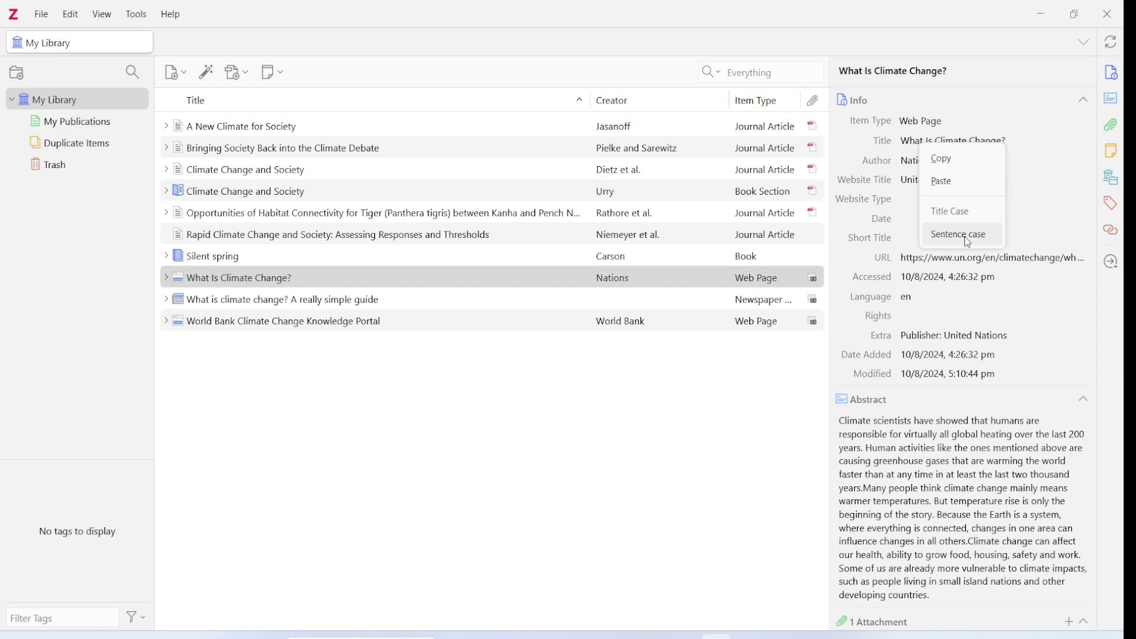
click(949, 184)
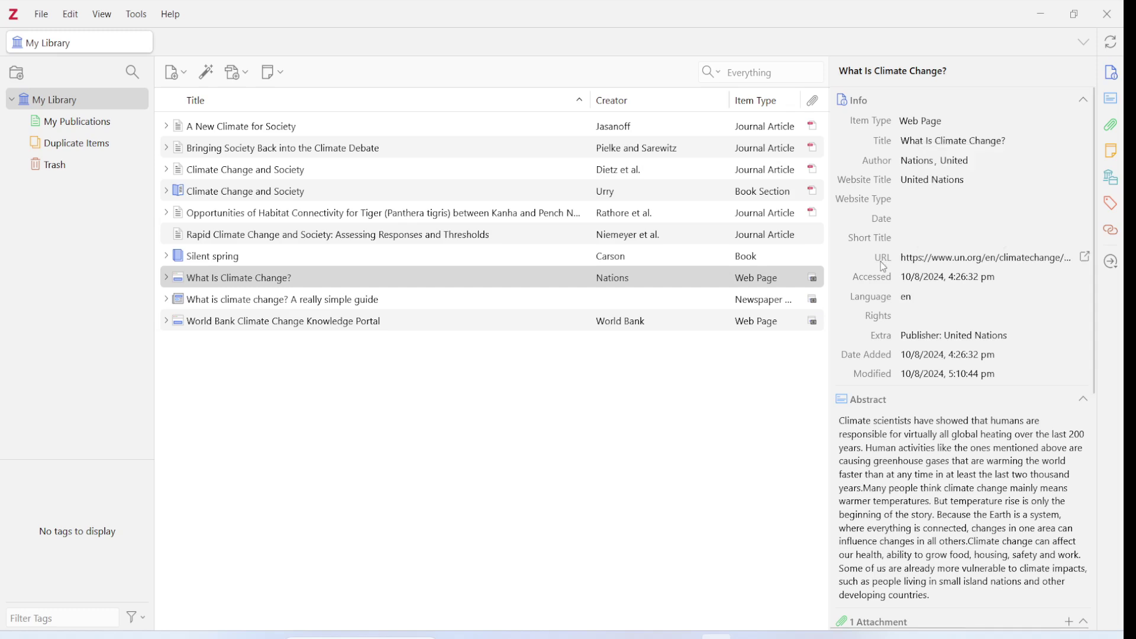
Open the item's stored URL in the web browser to view the source page, and return to Zotero
click(910, 261)
click(1087, 257)
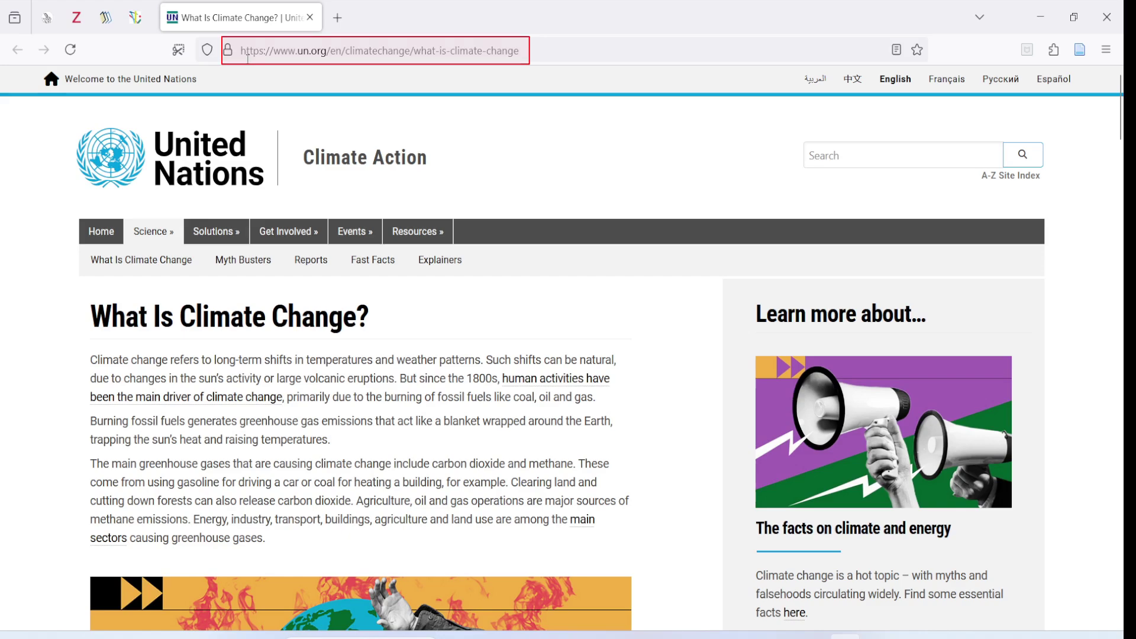
key(alt+Tab)
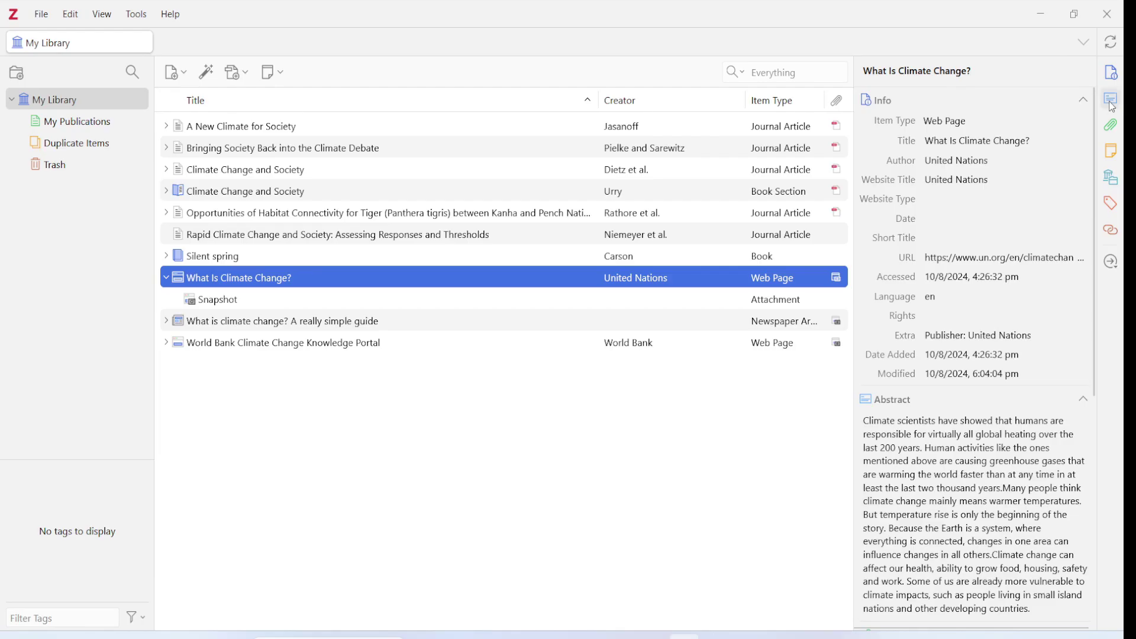
Review the item's abstract and information, expand the item to list its snapshot, and view its attachment section
click(1114, 107)
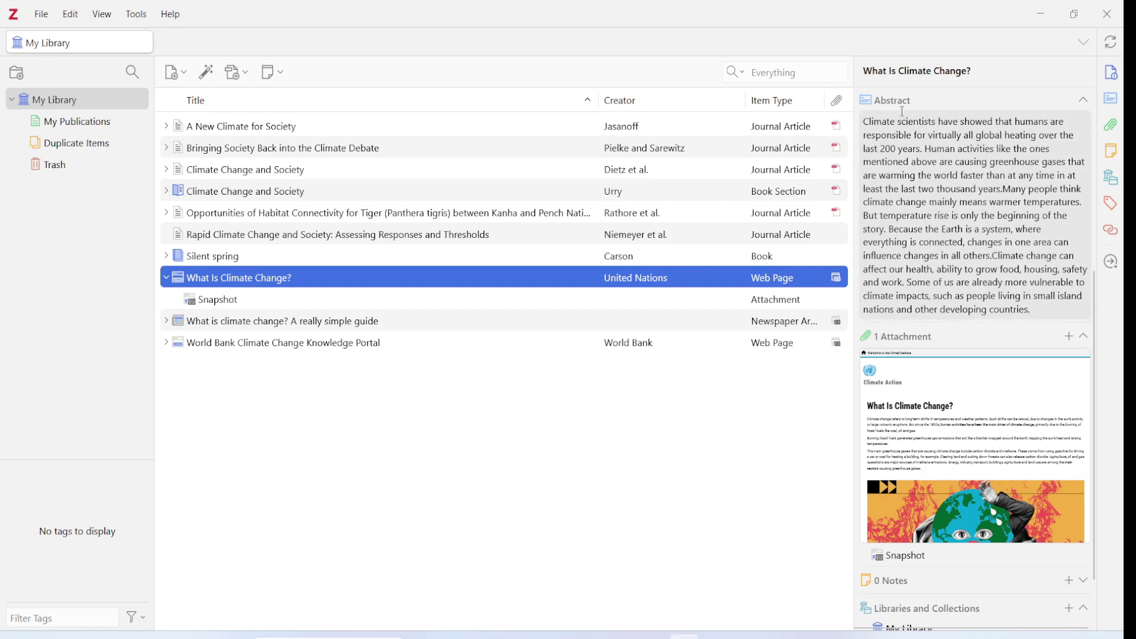
click(1114, 80)
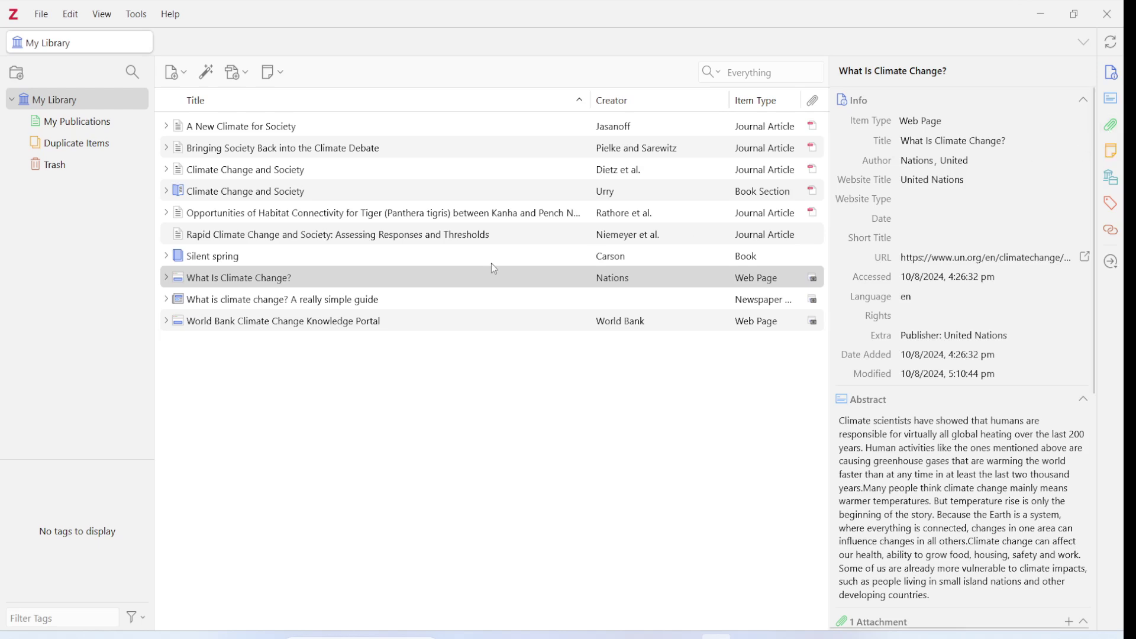
click(166, 278)
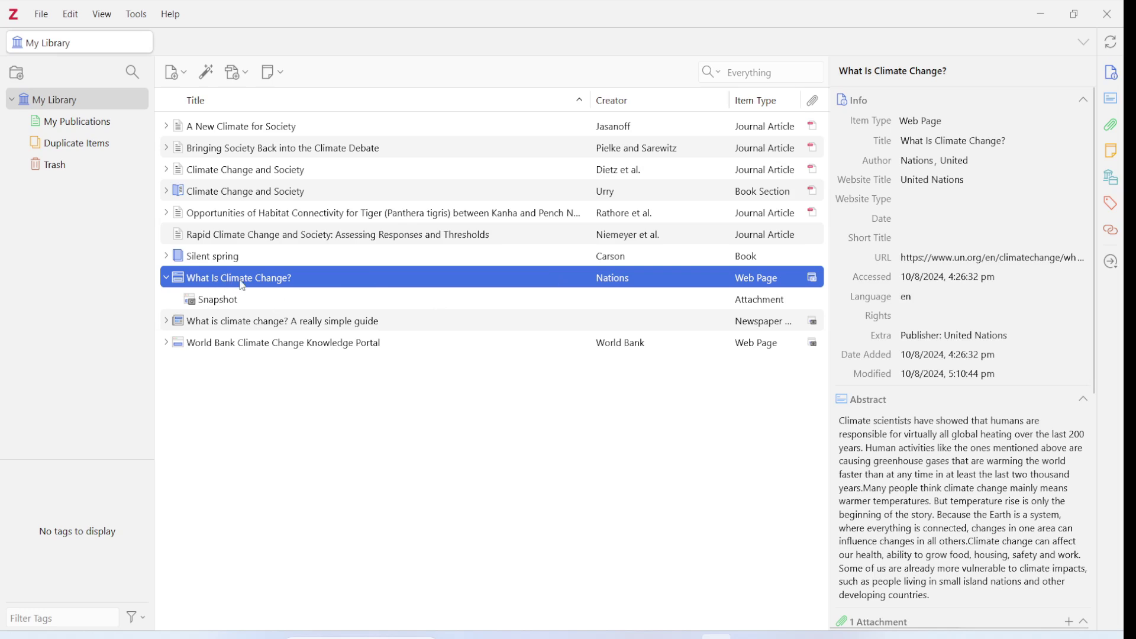
click(1116, 128)
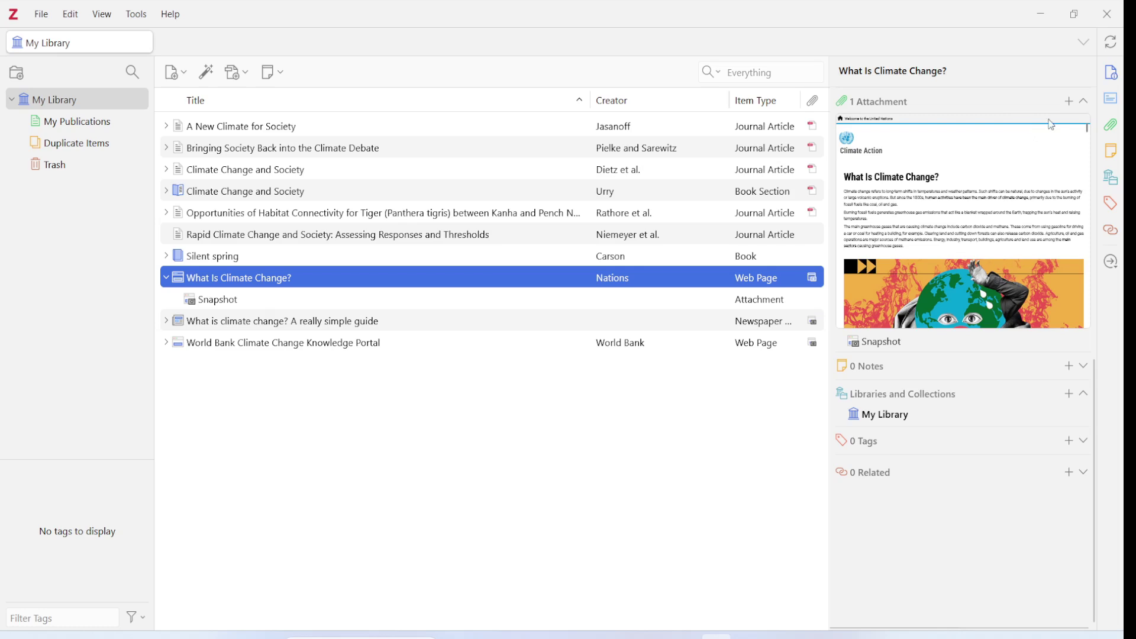
Collapse the item's Abstract and Info sections and bring its attachment section into focus
scroll(1060, 164, up, 10)
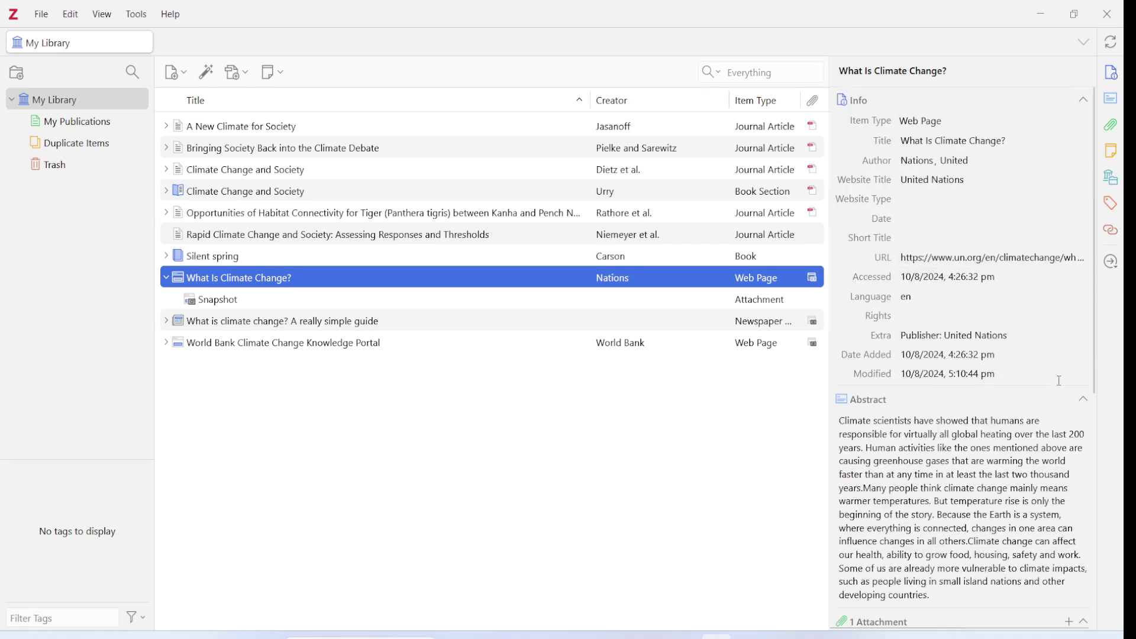
click(1085, 401)
click(1087, 102)
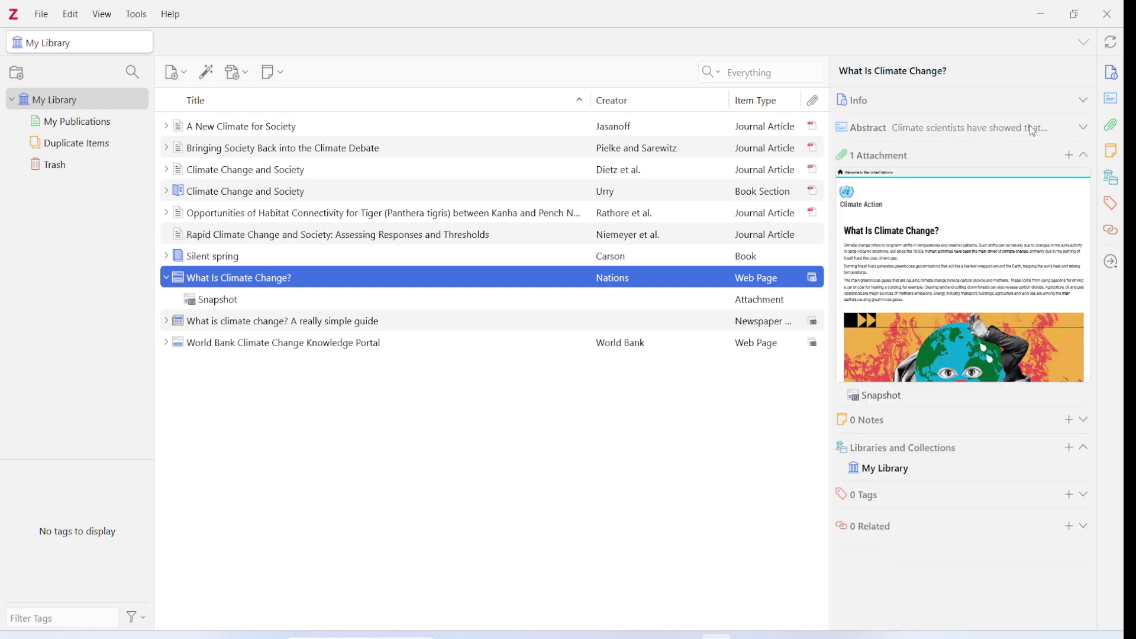
click(1117, 136)
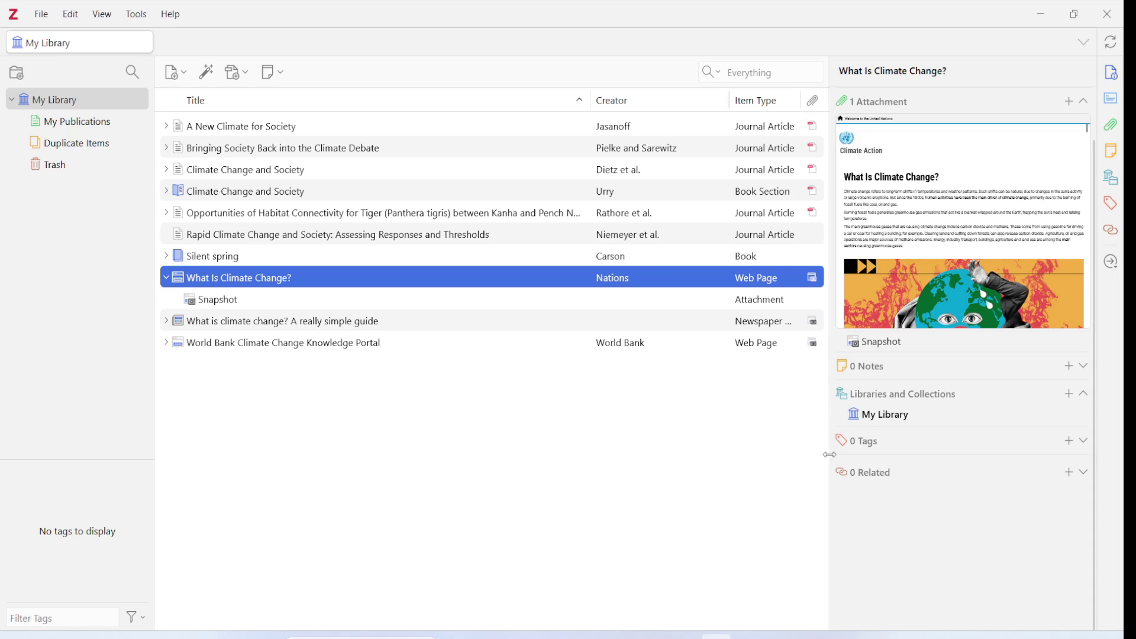
Enlarge the item details to read through the snapshot preview of What Is Climate Change?, and shrink them again
drag(829, 456, 580, 515)
scroll(734, 311, down, 5)
scroll(737, 315, down, 10)
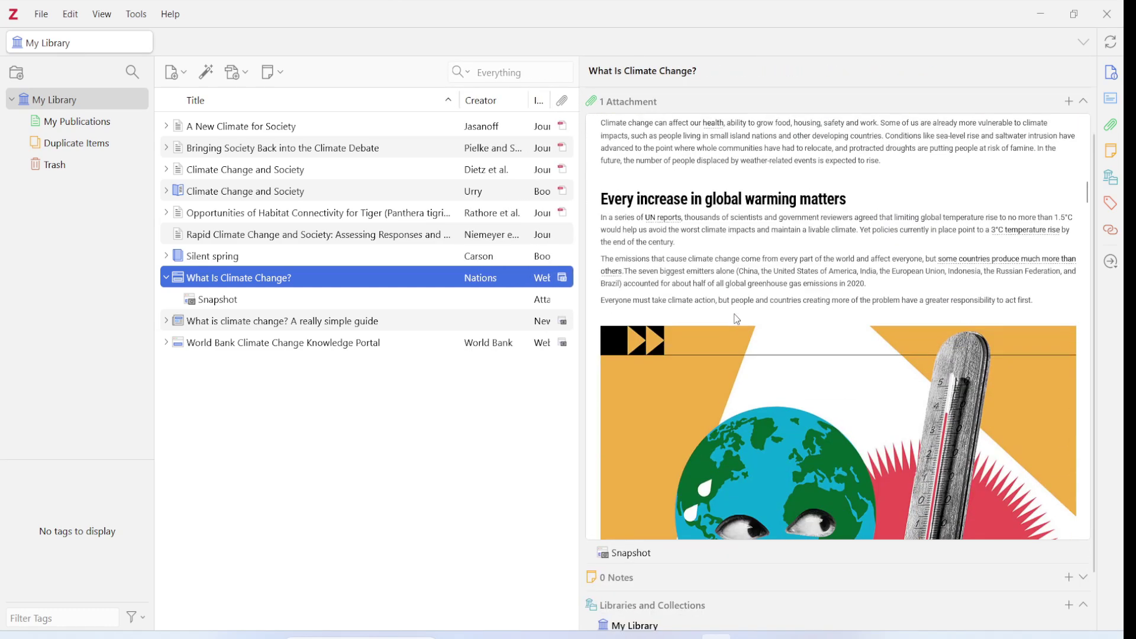
scroll(736, 317, down, 8)
scroll(737, 311, up, 4)
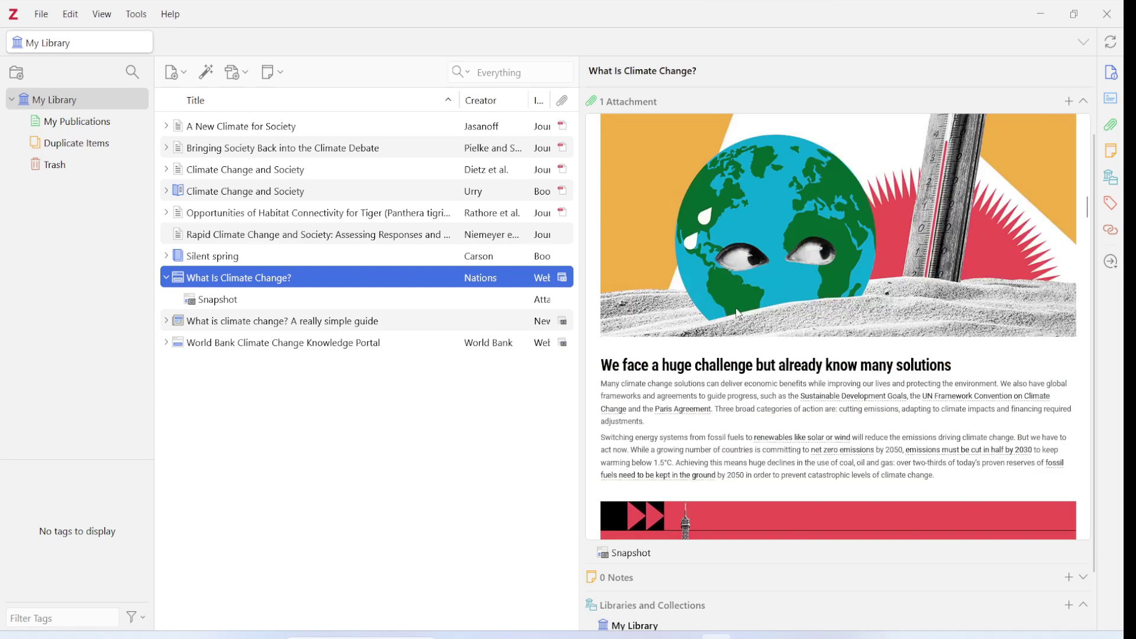
drag(580, 414, 854, 449)
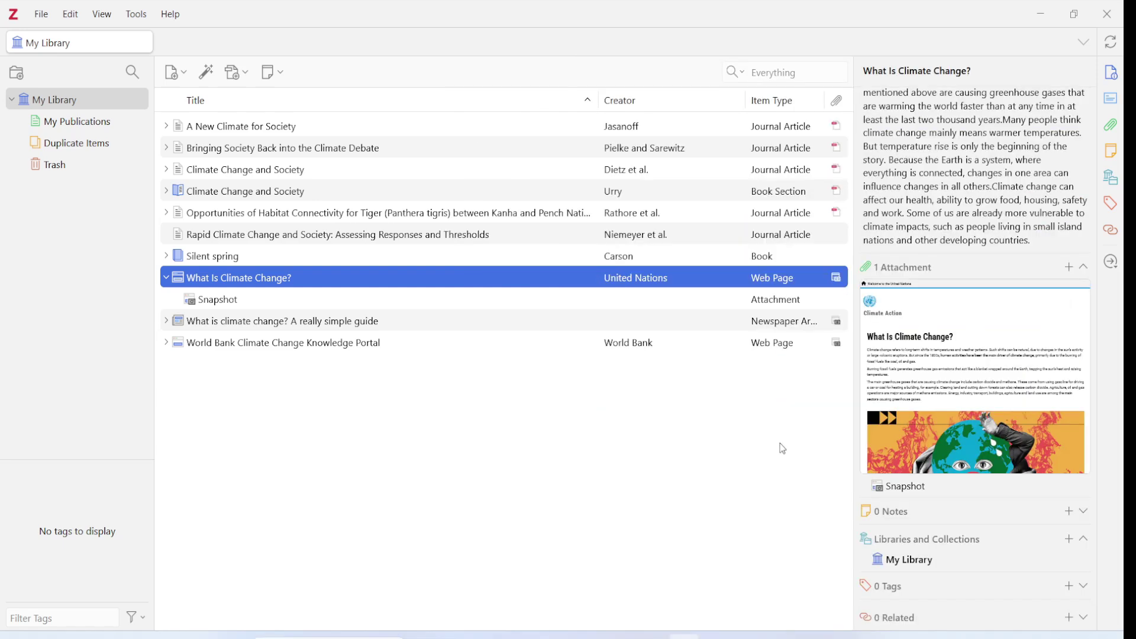
Open the What Is Climate Change? snapshot in its own reader tab, close that tab and reopen it
click(948, 377)
double_click(948, 376)
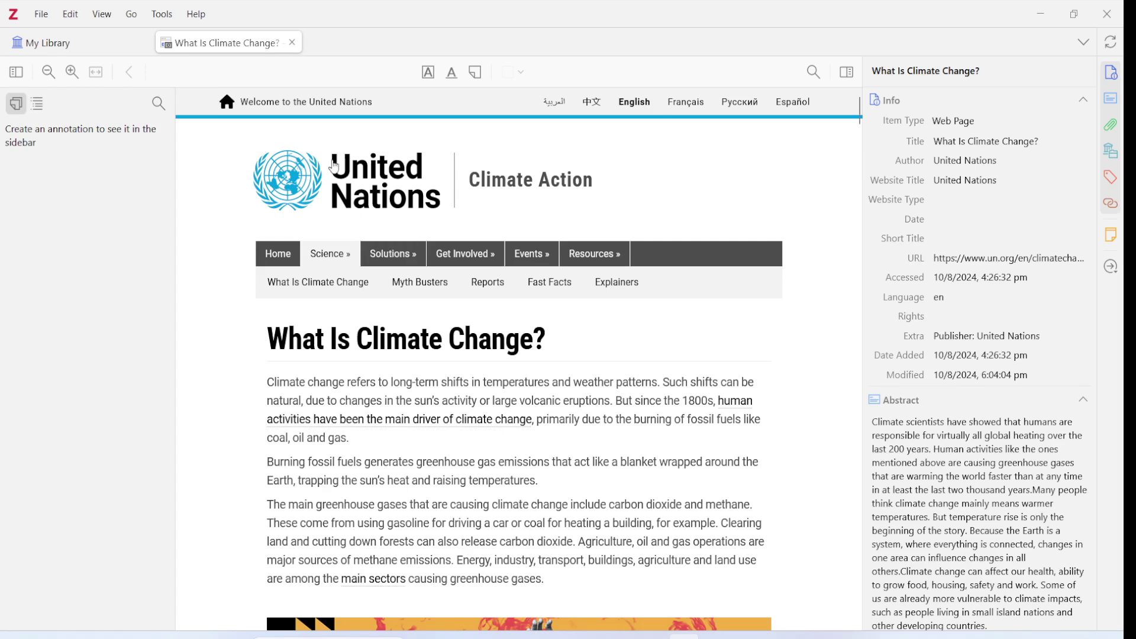
click(293, 46)
key(ctrl+shift+t)
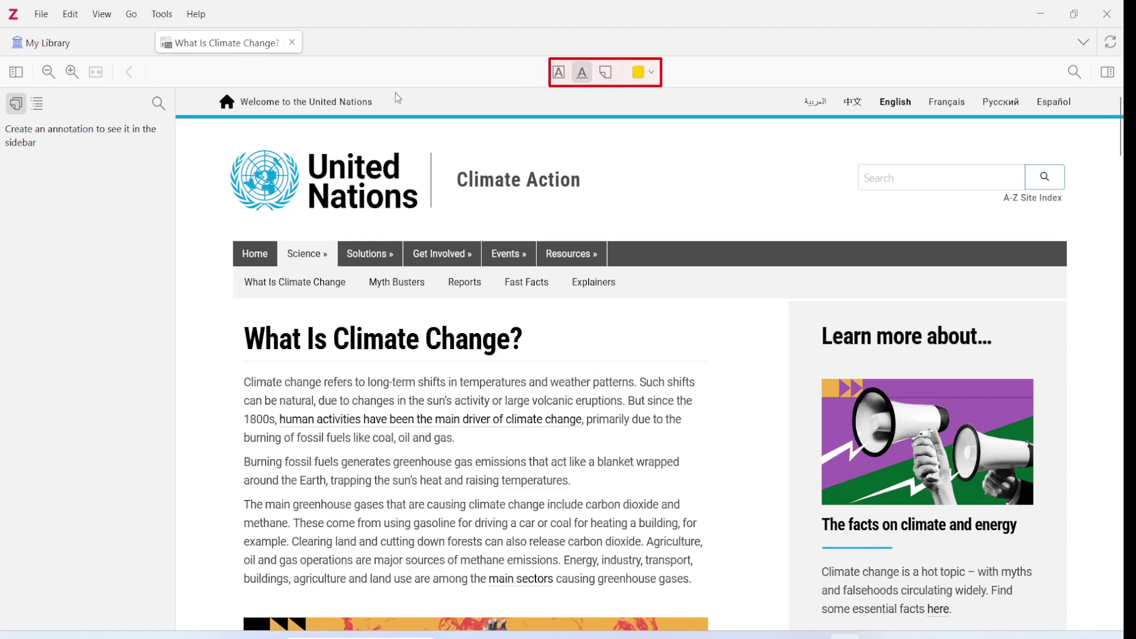
Highlight the snapshot's first body paragraph in yellow and underline the second paragraph, starting at "Burning fossil fuels", in yellow
click(560, 74)
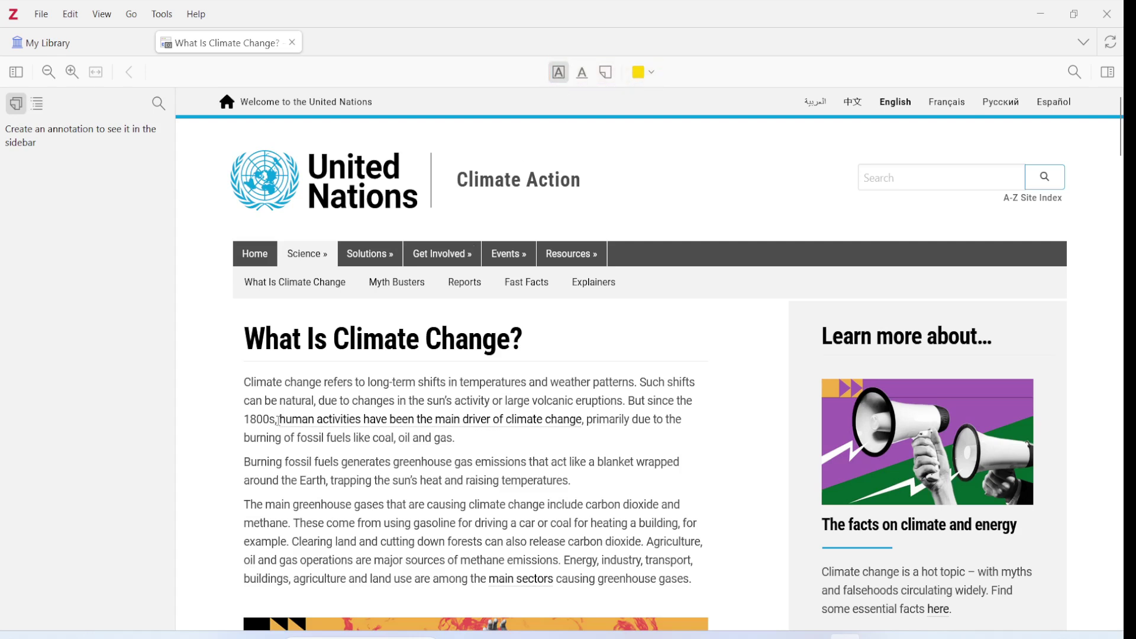
drag(257, 378, 455, 439)
click(582, 72)
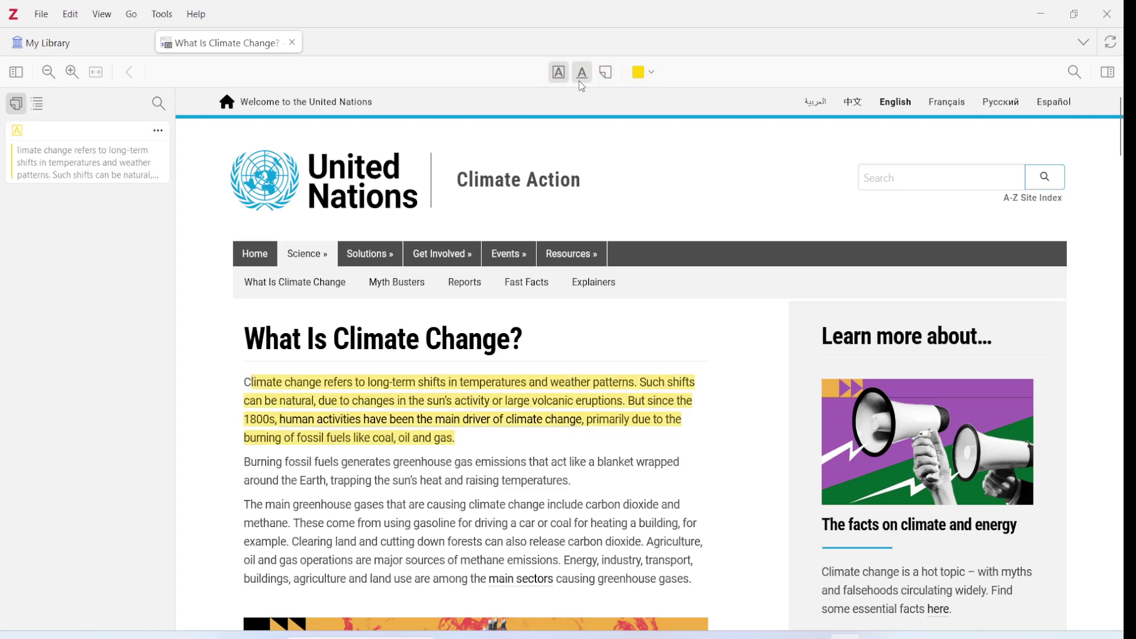
drag(248, 461, 570, 480)
Place a yellow note beside the end of the first paragraph's opening line and close the snapshot's tab
click(605, 72)
click(712, 386)
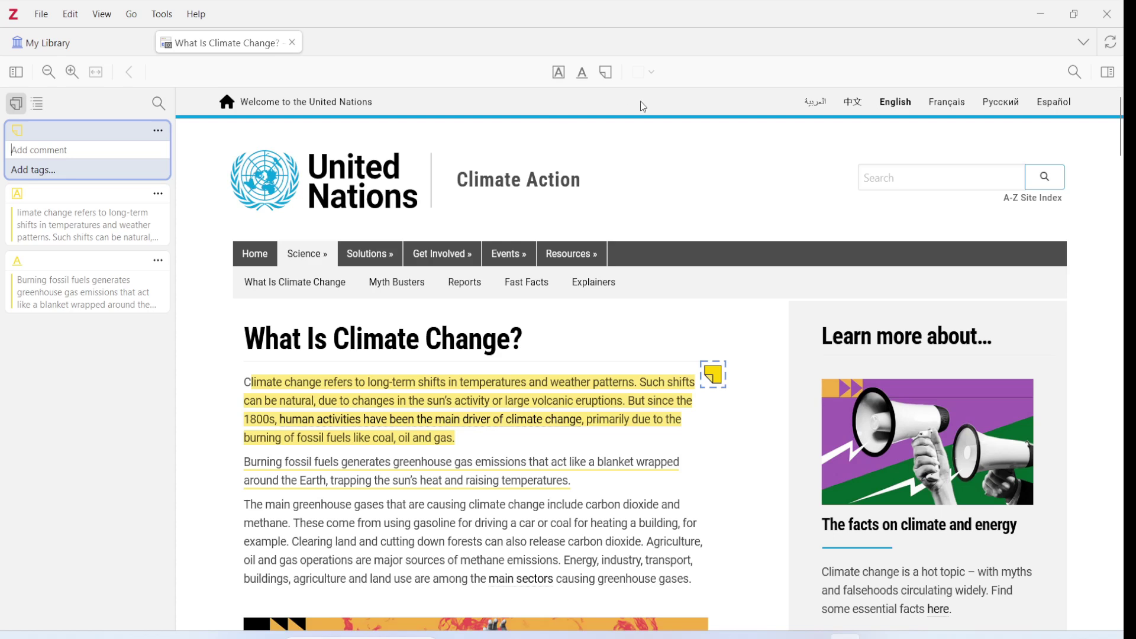
key(ctrl+w)
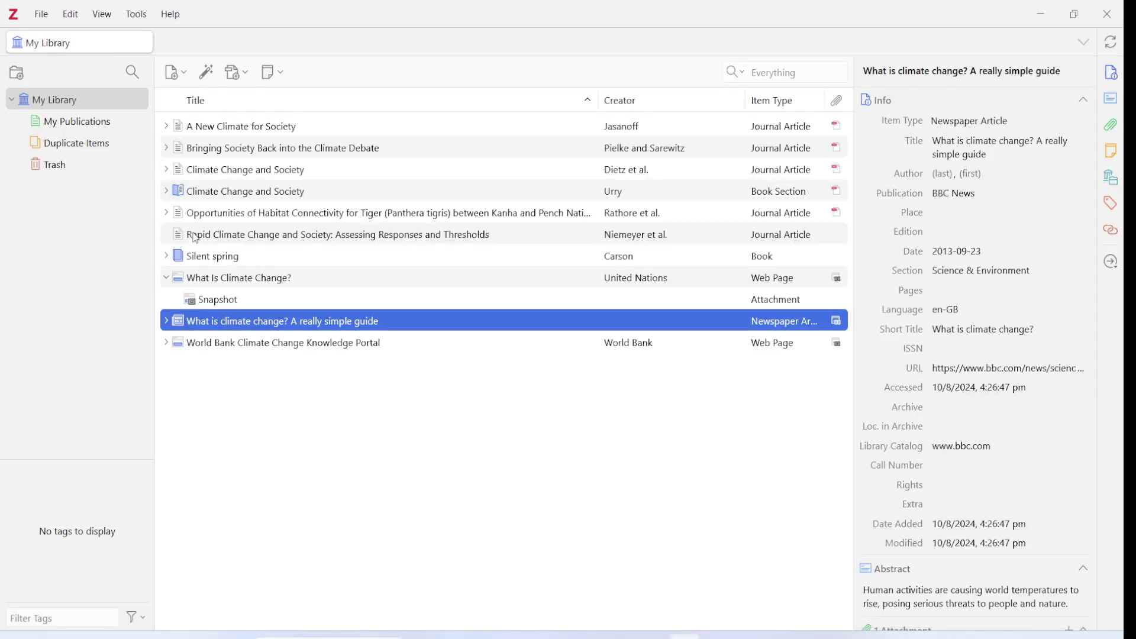
Expand the journal article Climate Change and Society and view its abstract and attachment sections
click(166, 171)
click(286, 173)
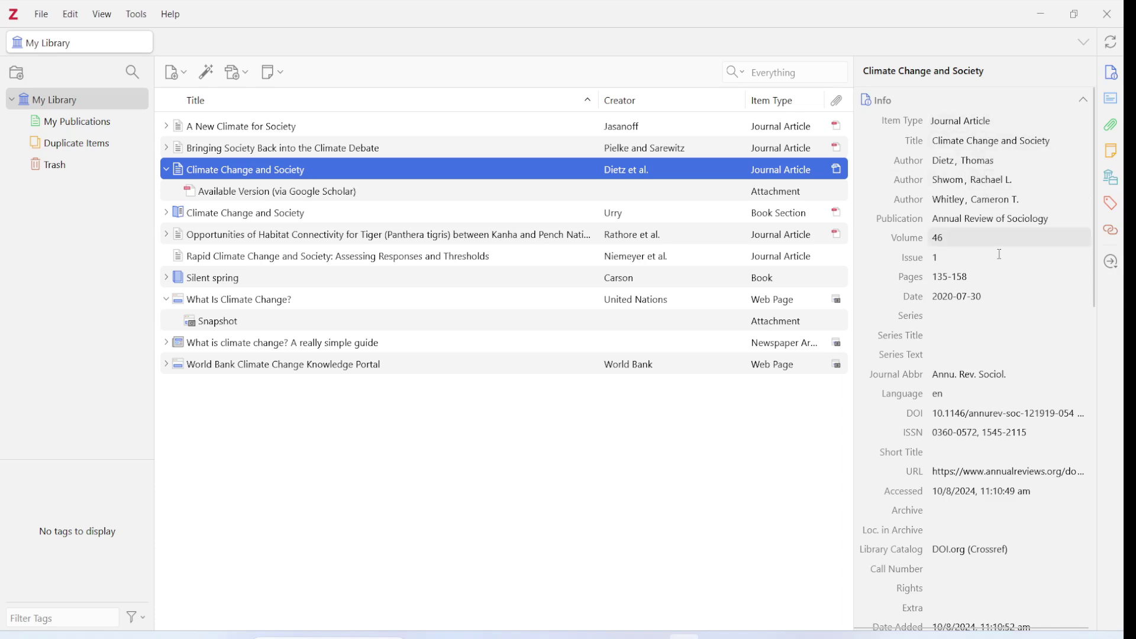
click(1114, 106)
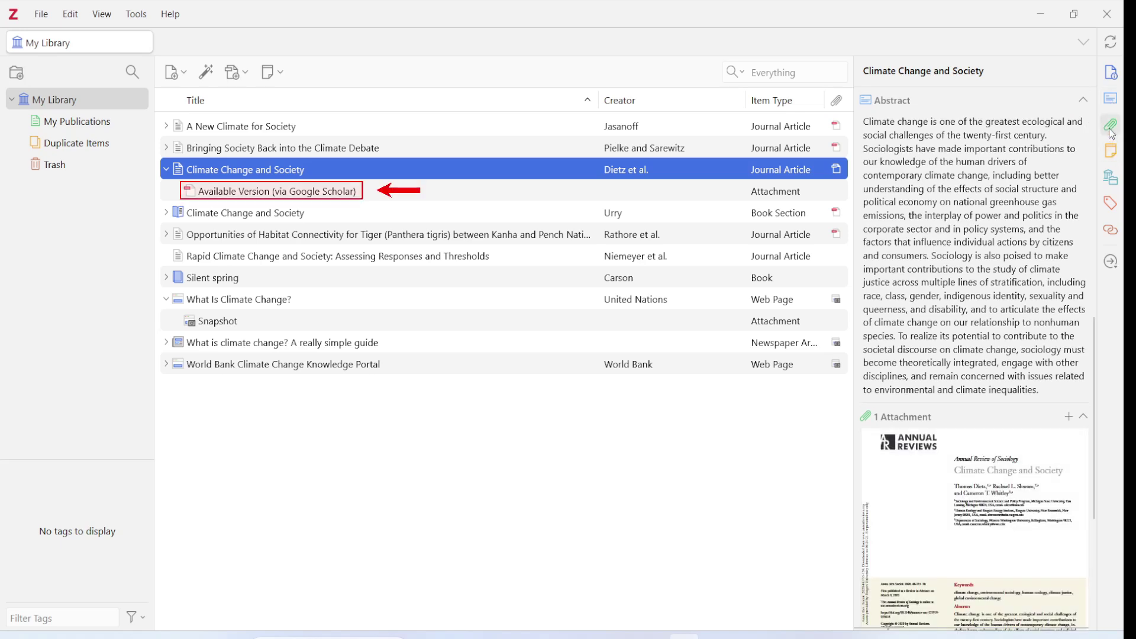
click(1112, 128)
Page forward through the journal article's PDF preview to its third page
mouse_move(977, 183)
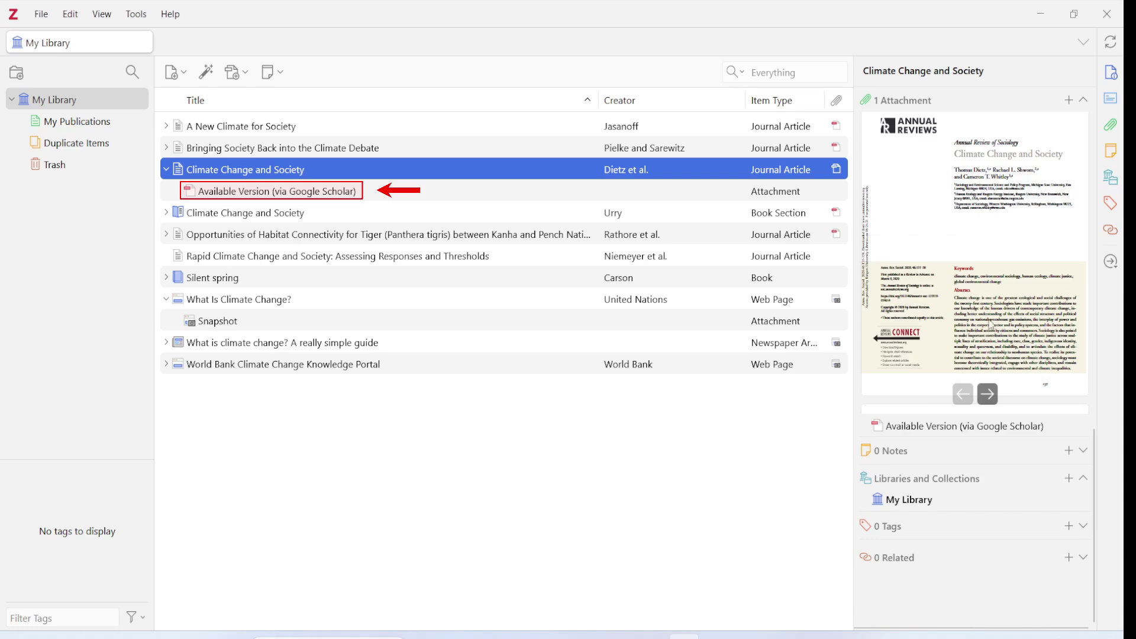
click(989, 394)
click(988, 394)
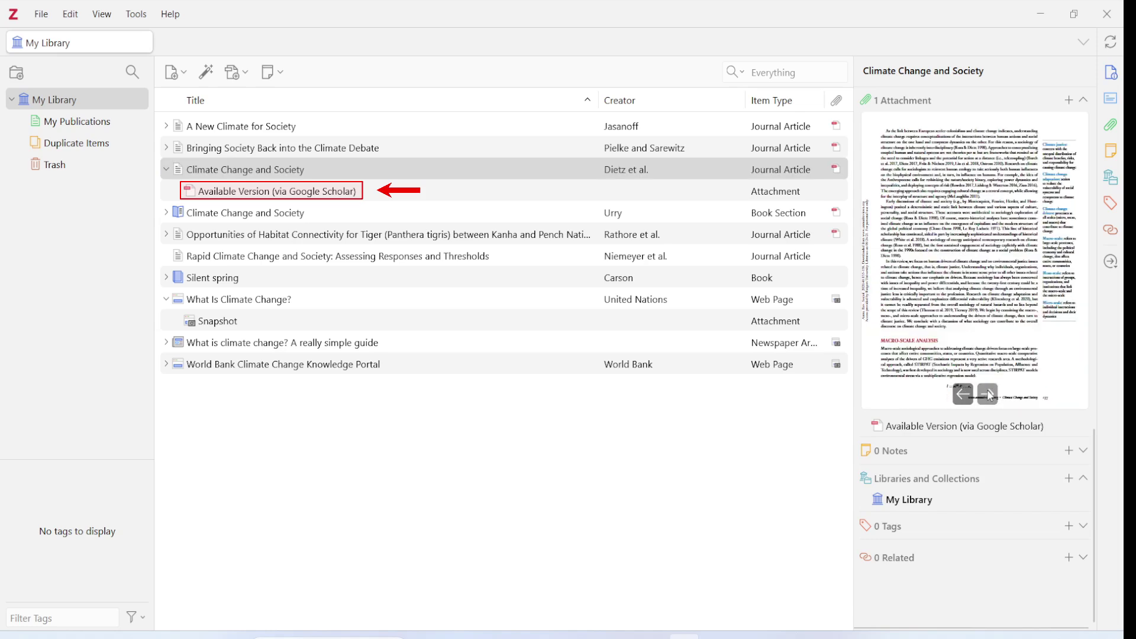
Enlarge the article's PDF preview, open the PDF in a reader tab to view it, and close the tab
mouse_move(854, 369)
mouse_down()
mouse_move(769, 369)
mouse_move(599, 420)
mouse_move(762, 415)
mouse_up()
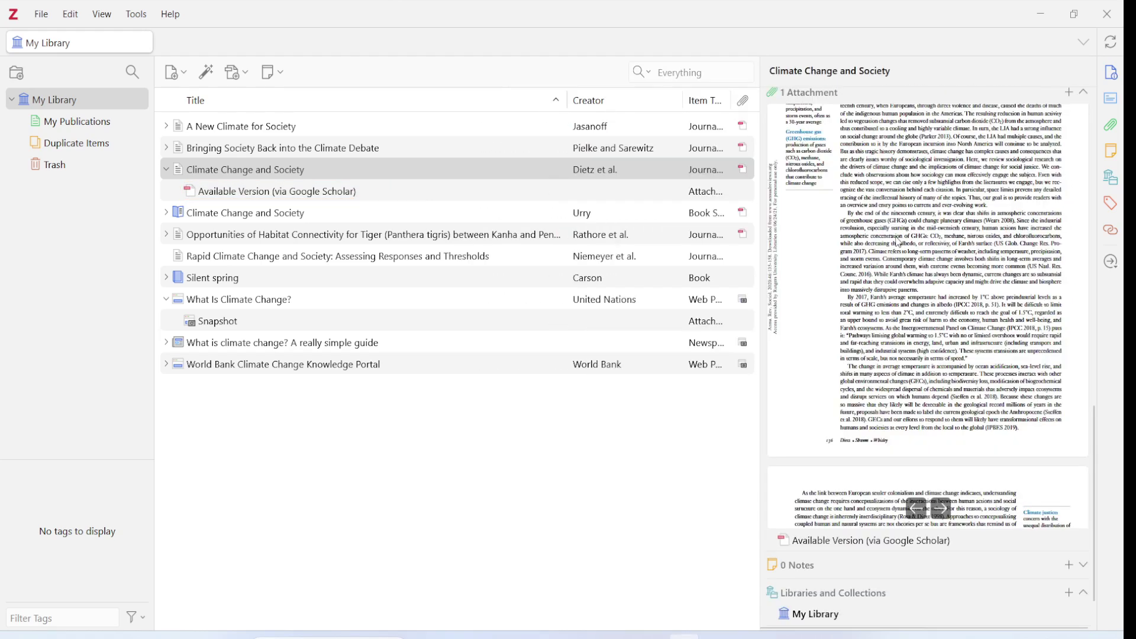
double_click(899, 242)
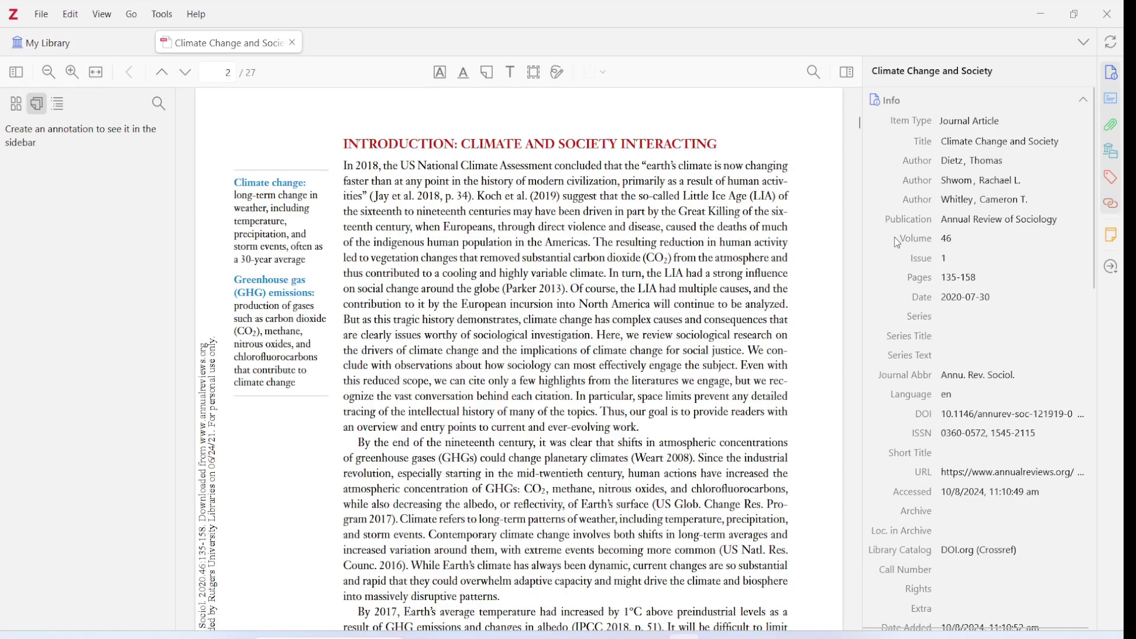
click(292, 42)
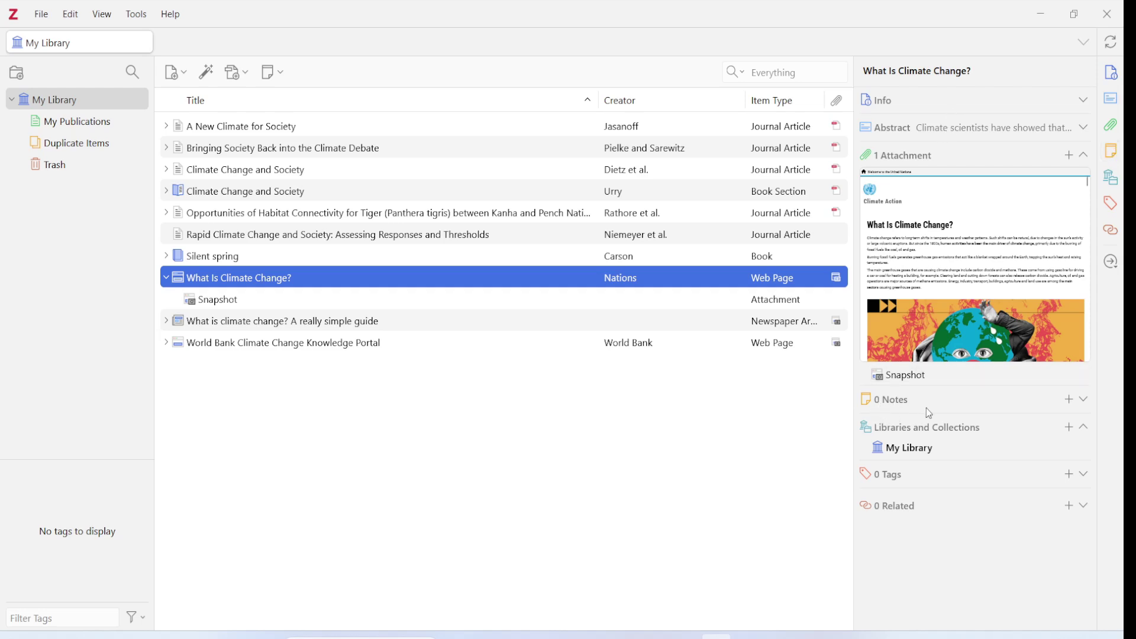
Add a blank note to the What Is Climate Change? web page, and view the items that can be related to its snapshot without selecting any
click(1070, 400)
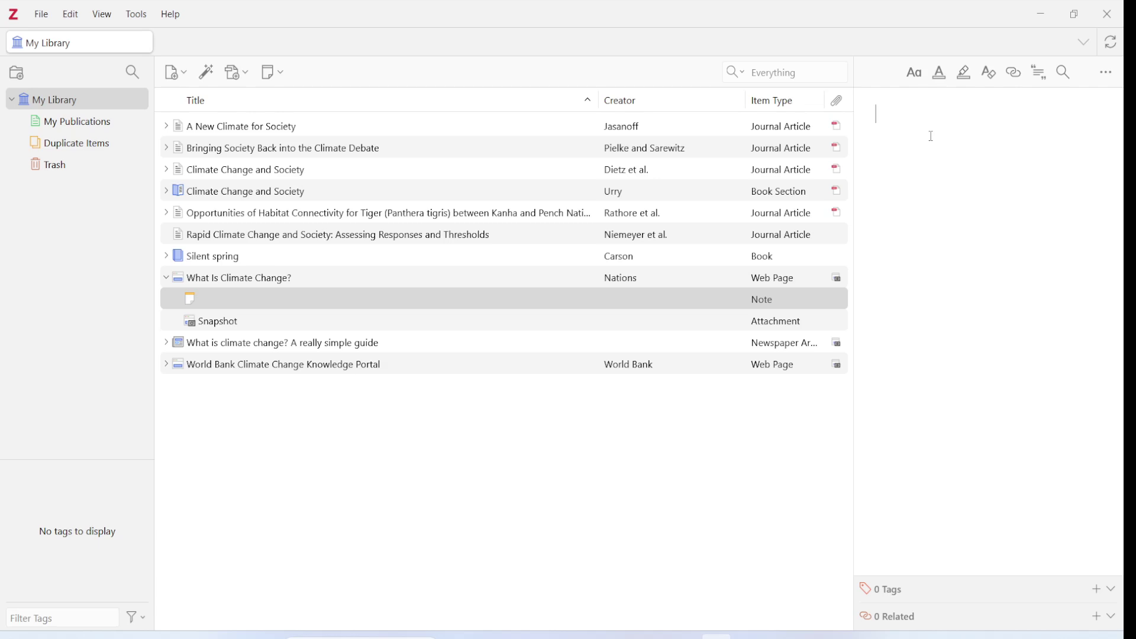
click(359, 300)
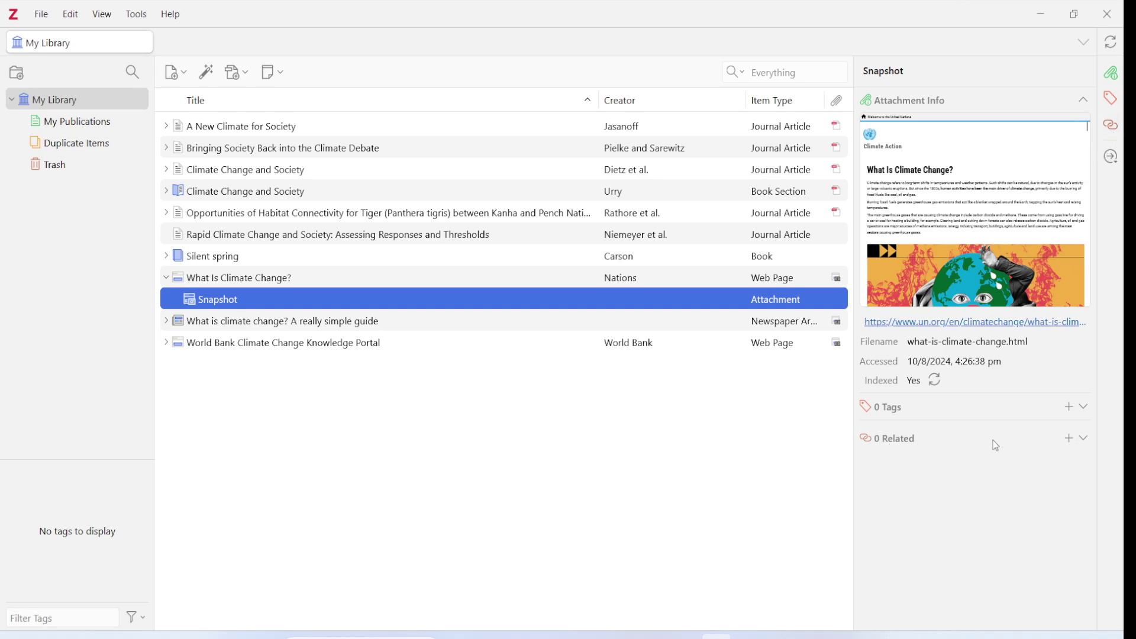
click(1073, 440)
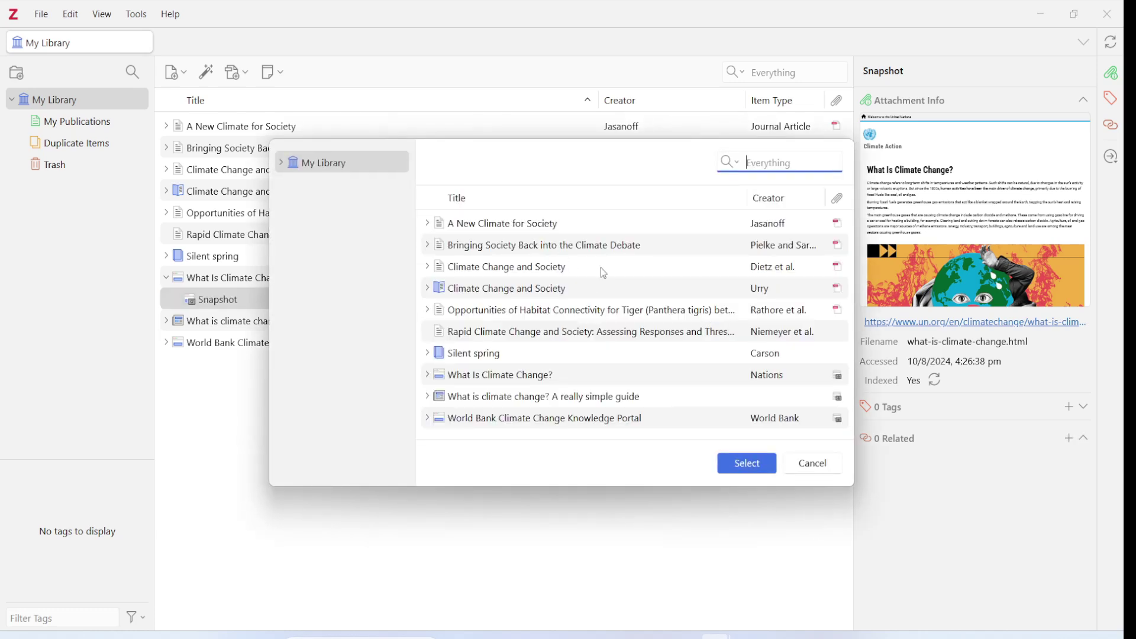
click(815, 470)
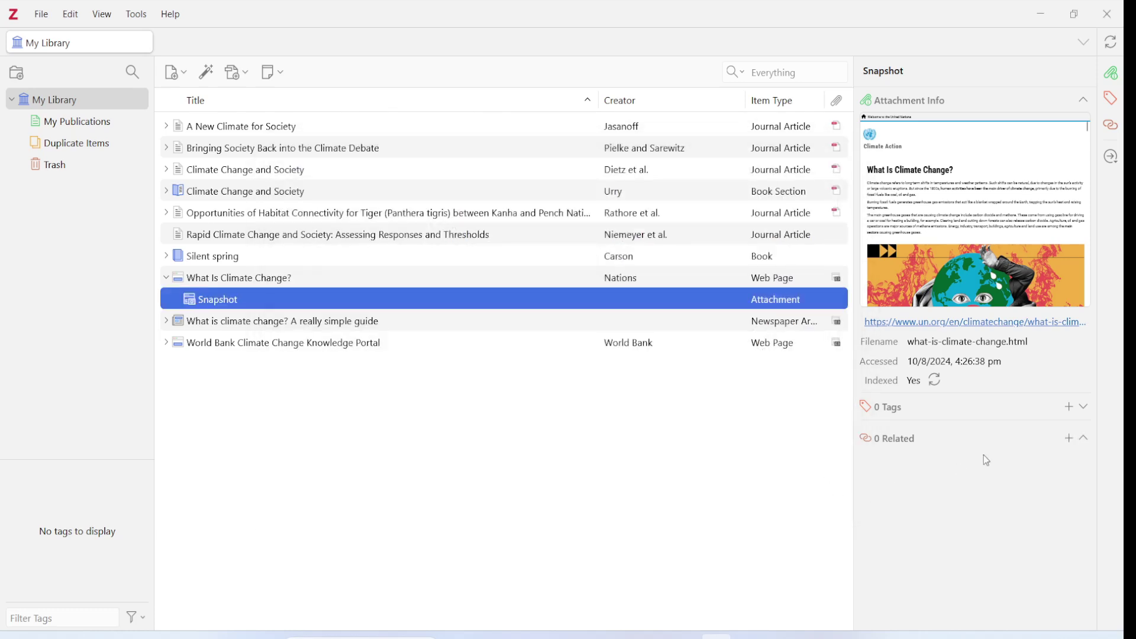
Expand the Info and Abstract sections of the What Is Climate Change? web page and view its Locate options
click(280, 284)
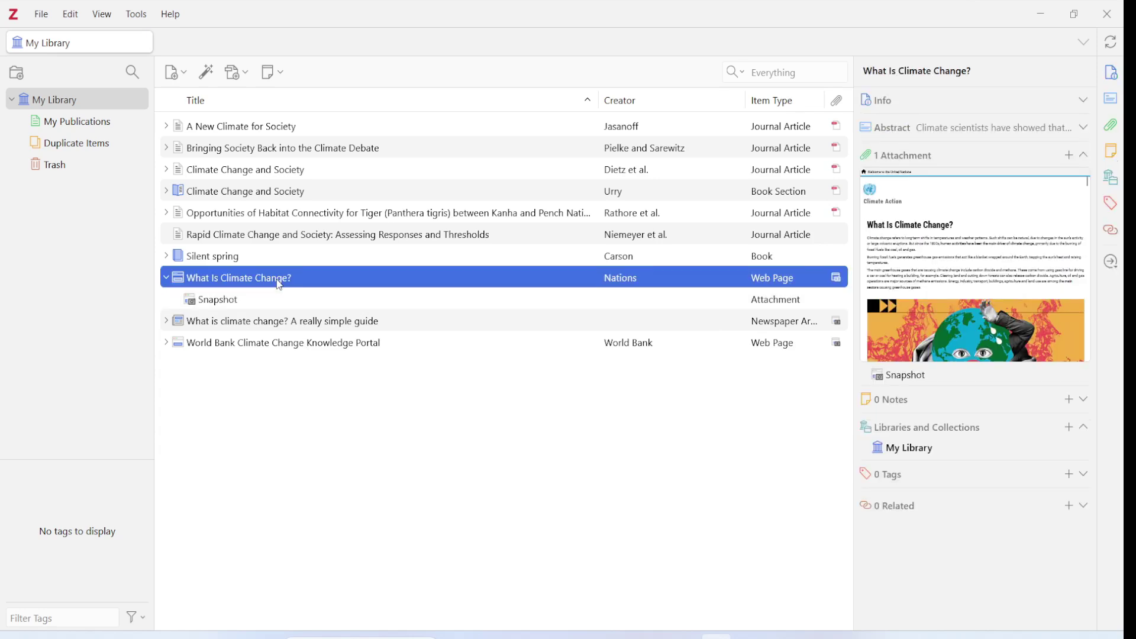
click(1086, 126)
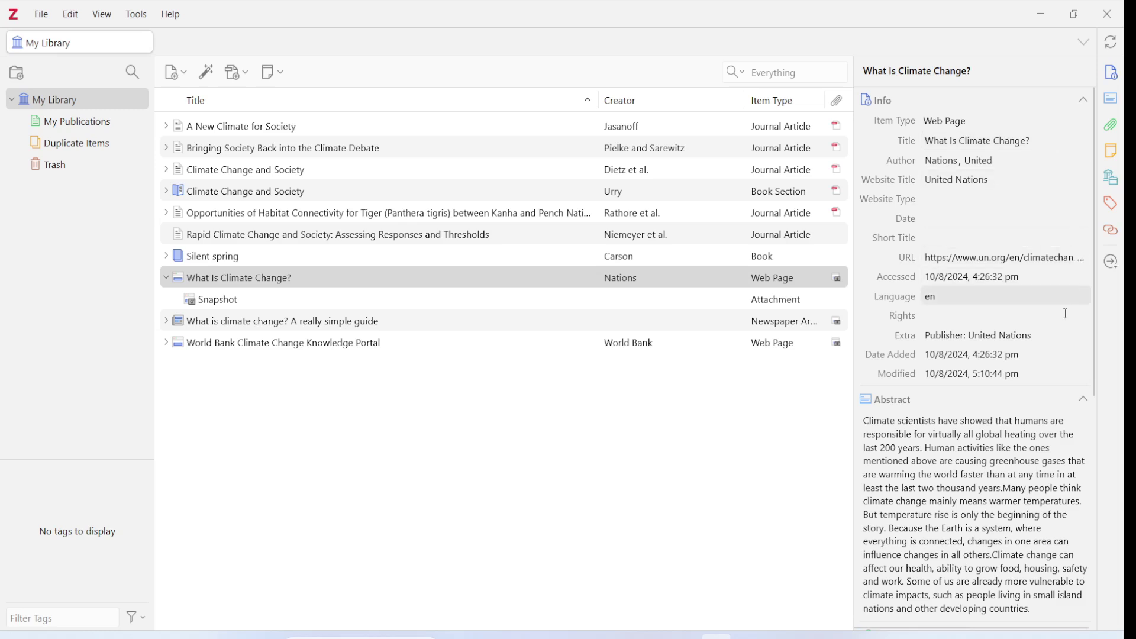
click(1114, 286)
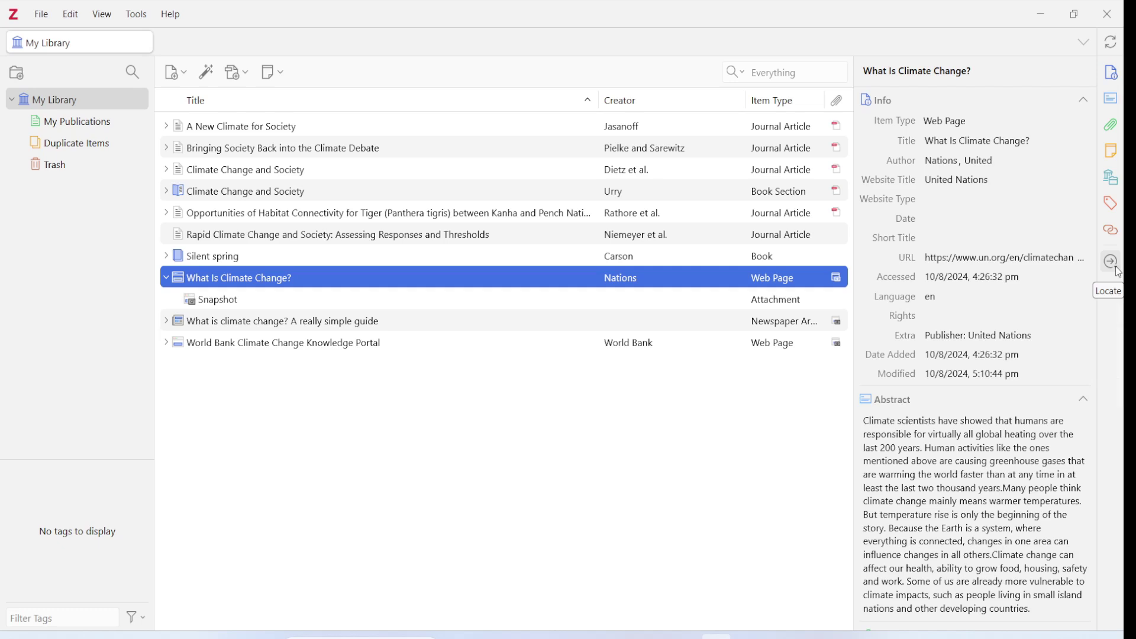
click(1116, 272)
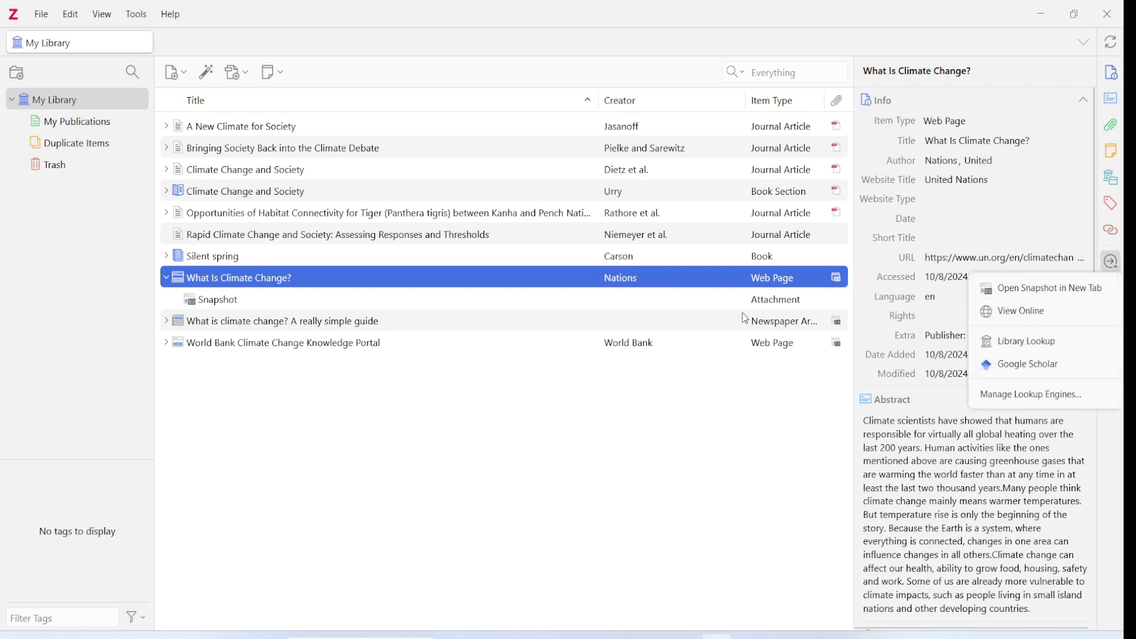
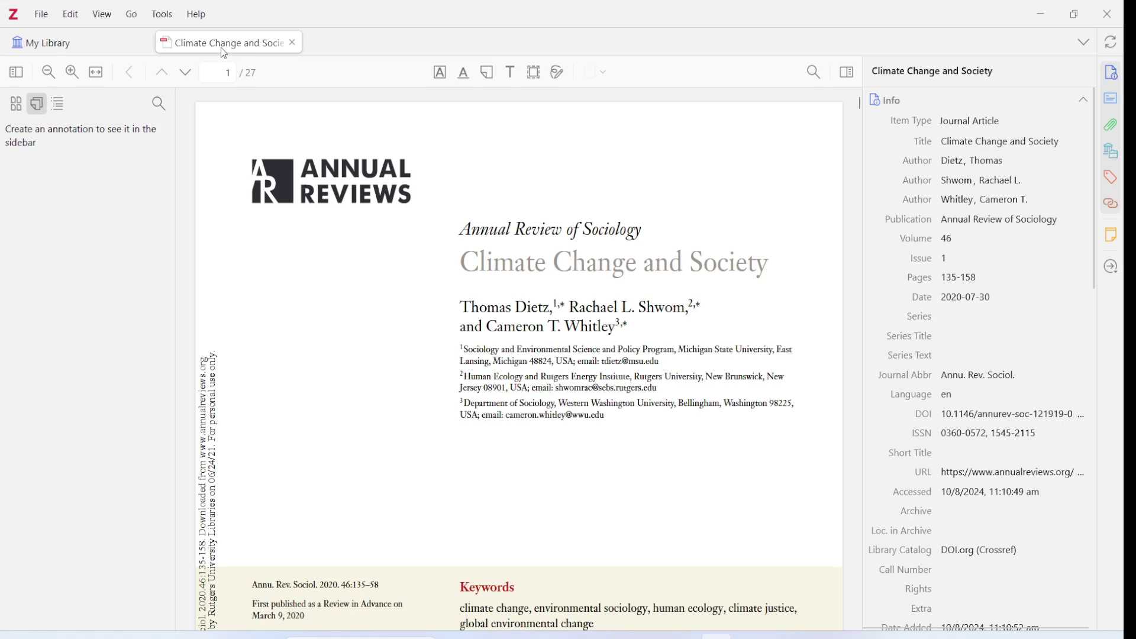
On page 135 of the Climate Change and Society PDF, highlight the first author affiliation through "Human Ecology and" in yellow
click(226, 72)
text(135)
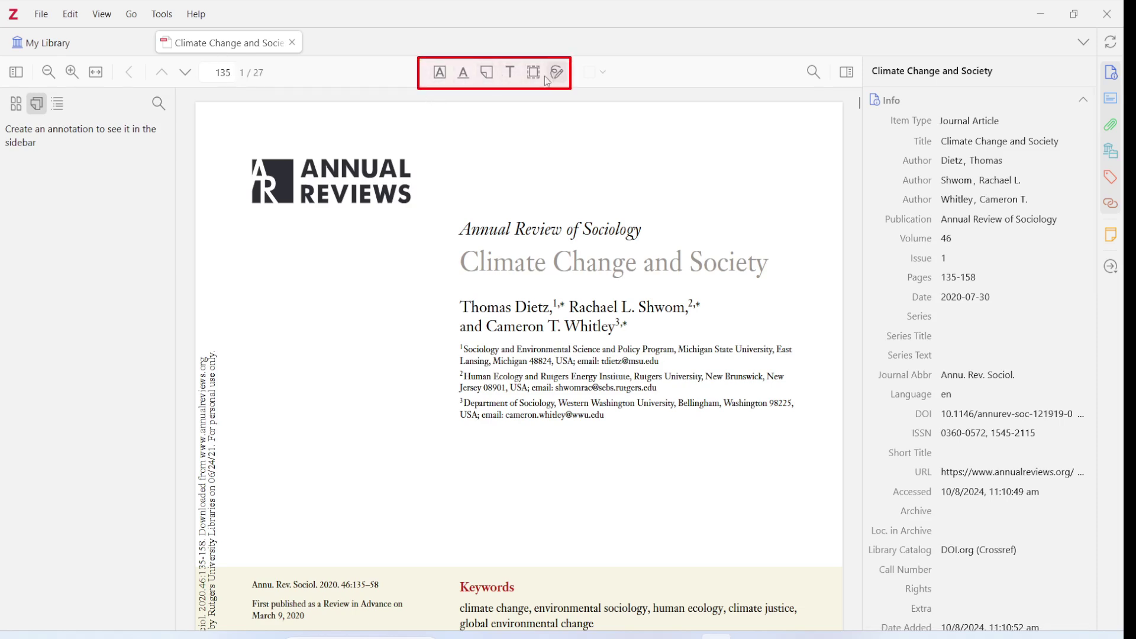
click(441, 80)
mouse_move(468, 343)
mouse_down()
mouse_move(659, 362)
mouse_move(540, 379)
mouse_up()
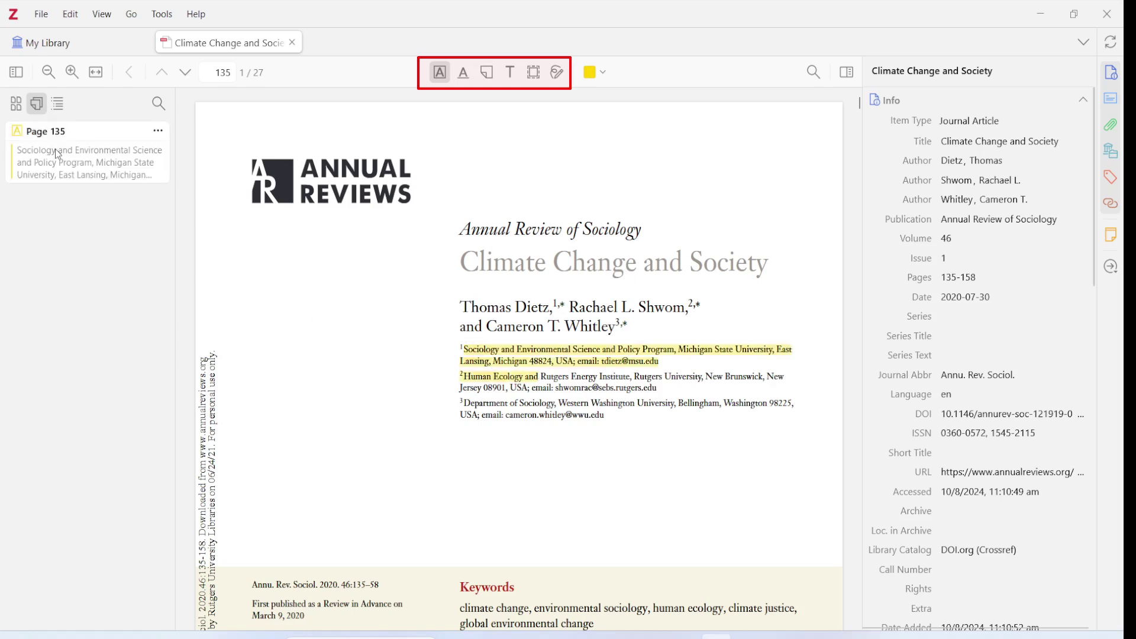
Underline the opening lines of the article's Abstract in yellow, from "Climate change is one of the greatest" into "economy on national greenhouse"
click(466, 81)
scroll(519, 278, down, 7)
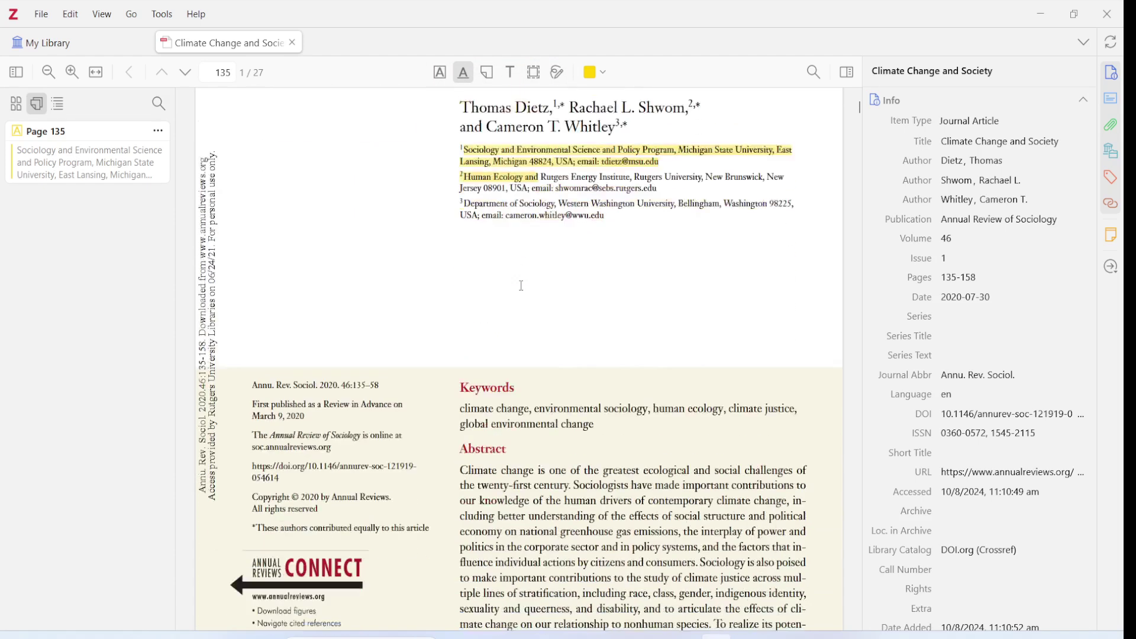
mouse_move(460, 264)
mouse_down()
mouse_move(531, 327)
mouse_move(577, 329)
mouse_up()
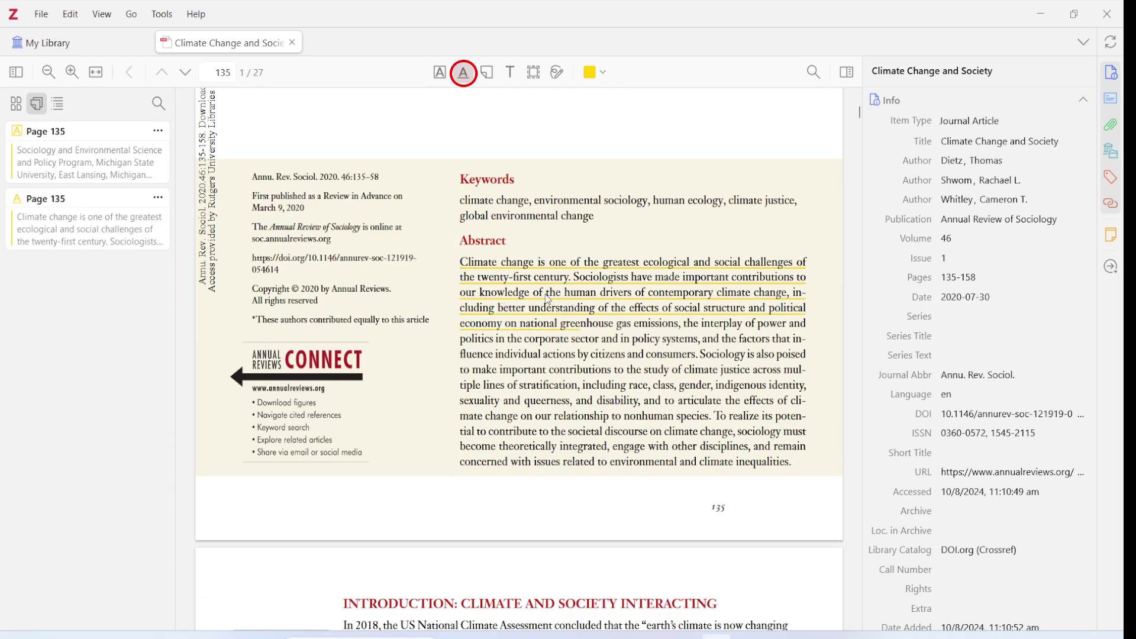
Convert the Abstract's underline annotation to a highlight and back to an underline
click(158, 198)
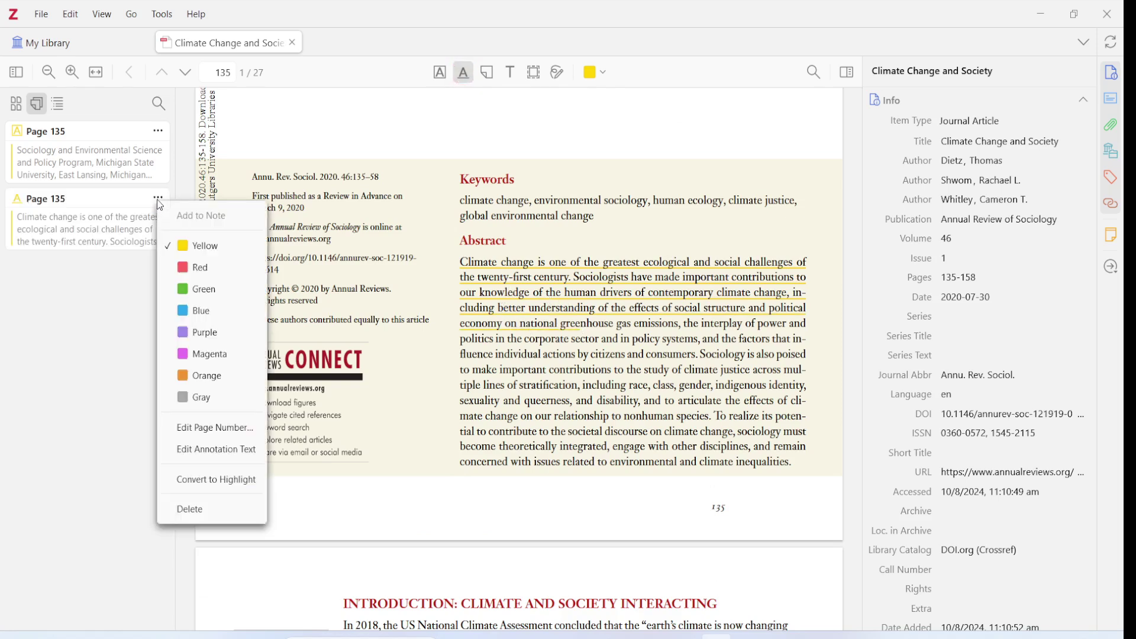
click(212, 488)
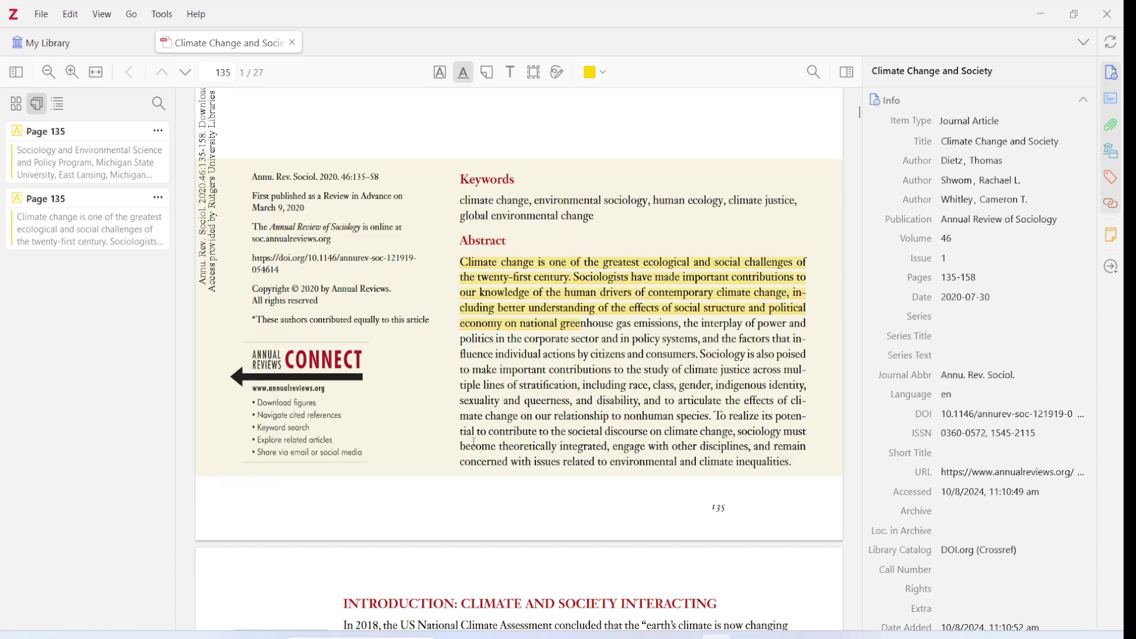
click(158, 197)
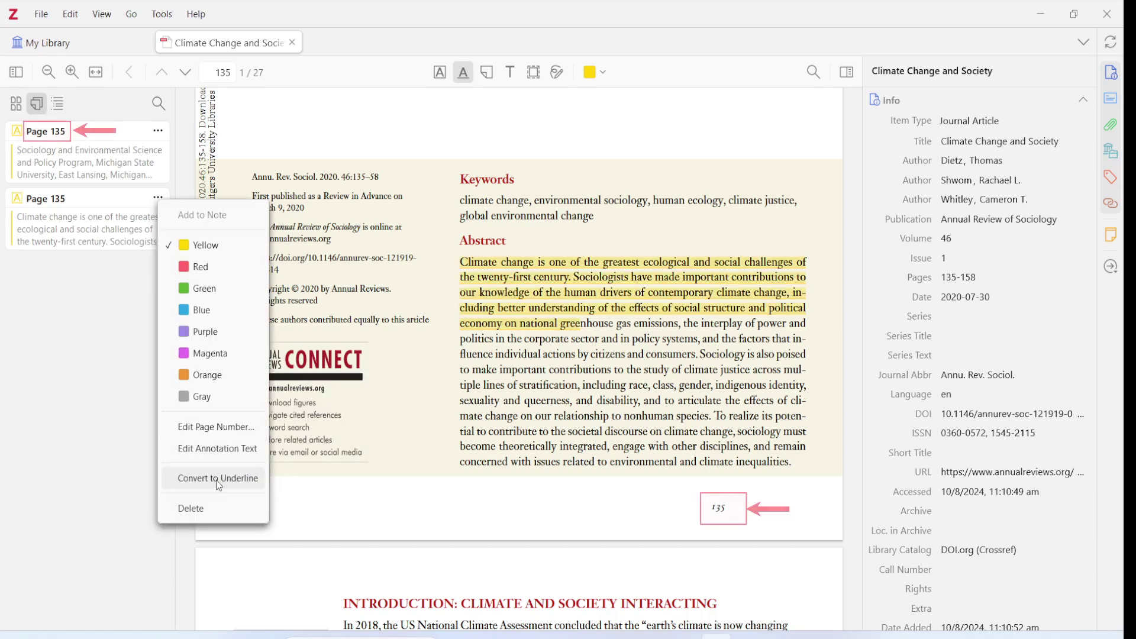
click(219, 480)
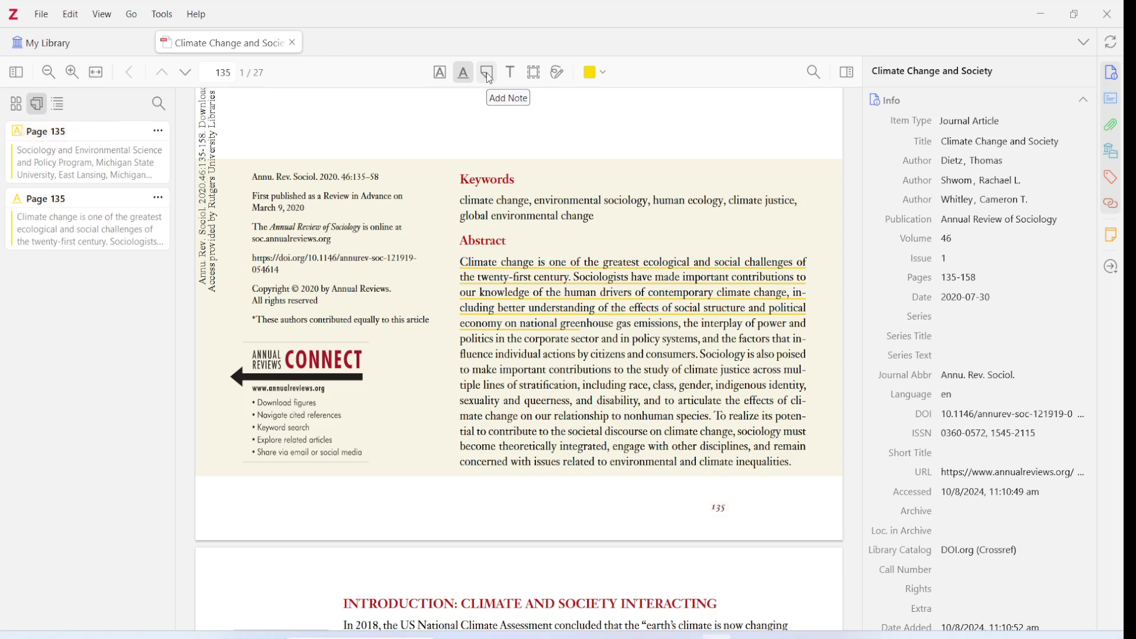
Add a green text annotation reading "Some Text" beside the Keywords heading on page 135
click(511, 74)
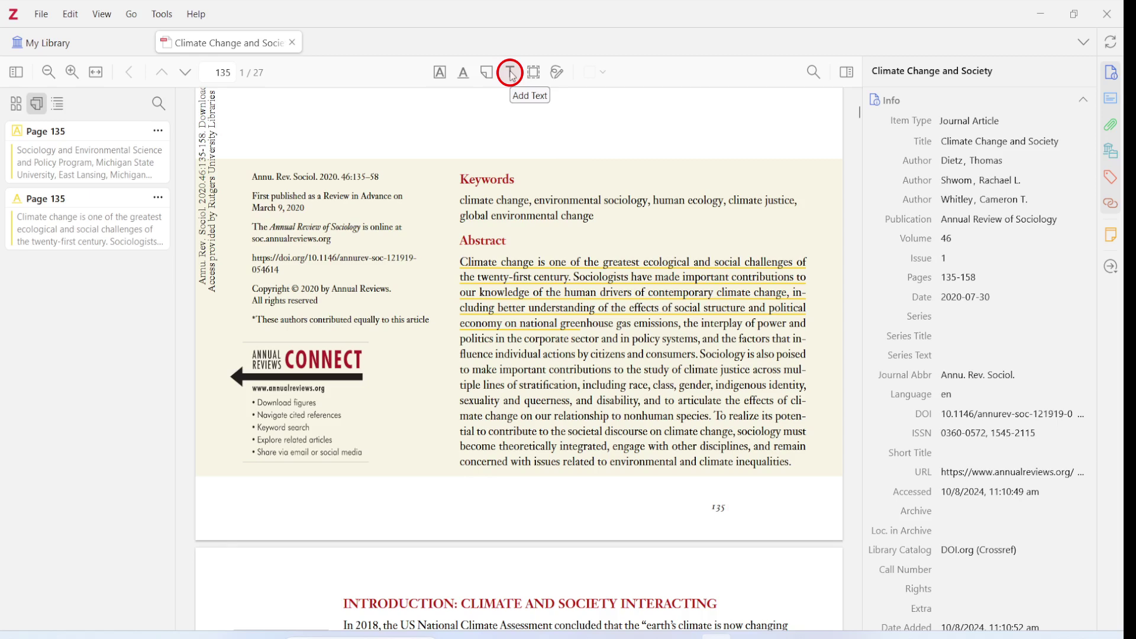
click(512, 76)
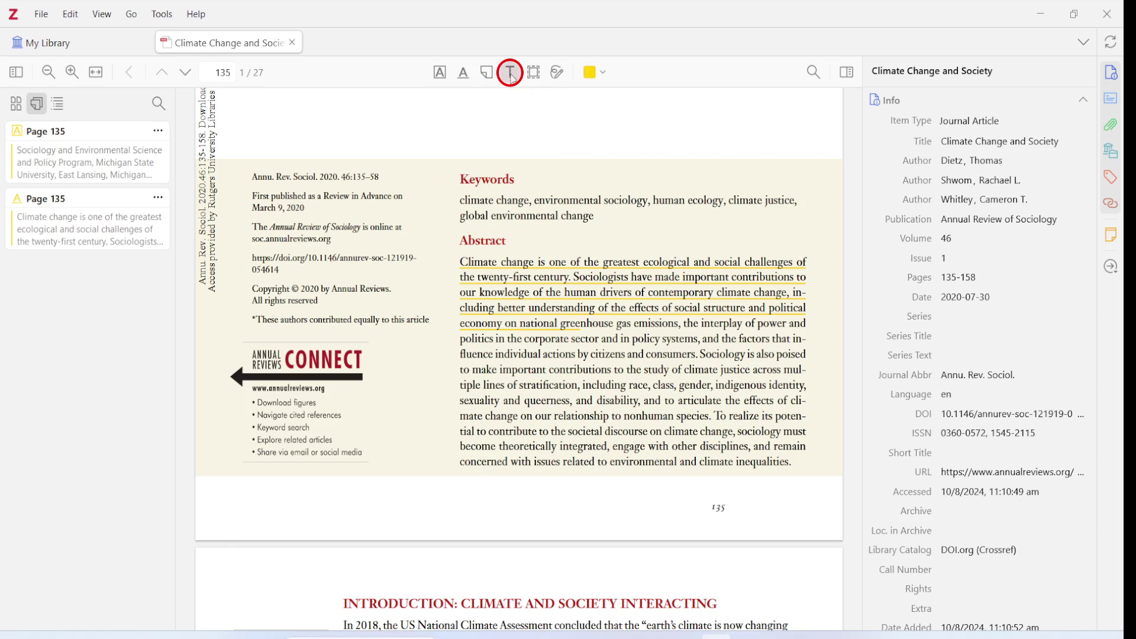
click(602, 77)
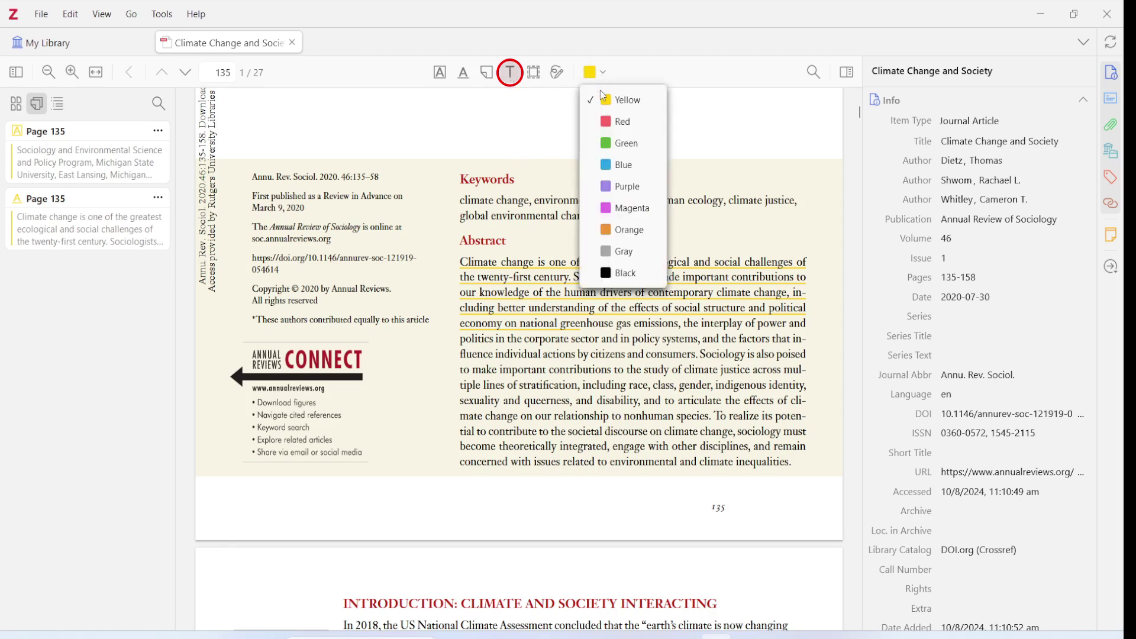
click(621, 142)
click(559, 183)
text(Some Text)
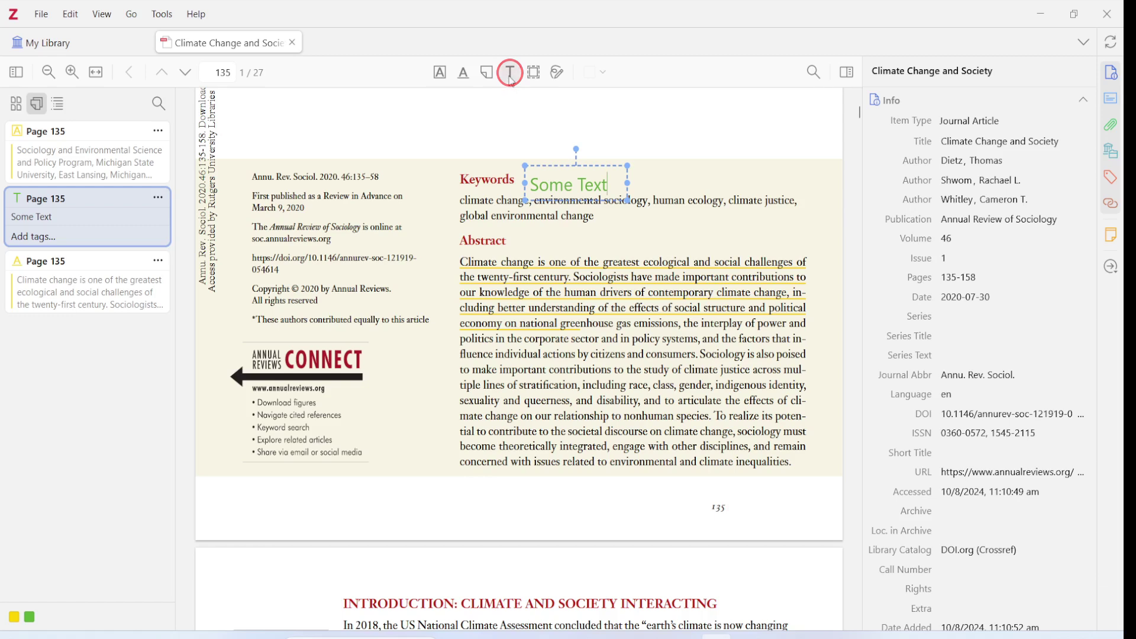
On page 136, draw a blue freehand loop around the Introduction's opening lines and write a letter A beside it
click(557, 72)
scroll(608, 448, down, 1)
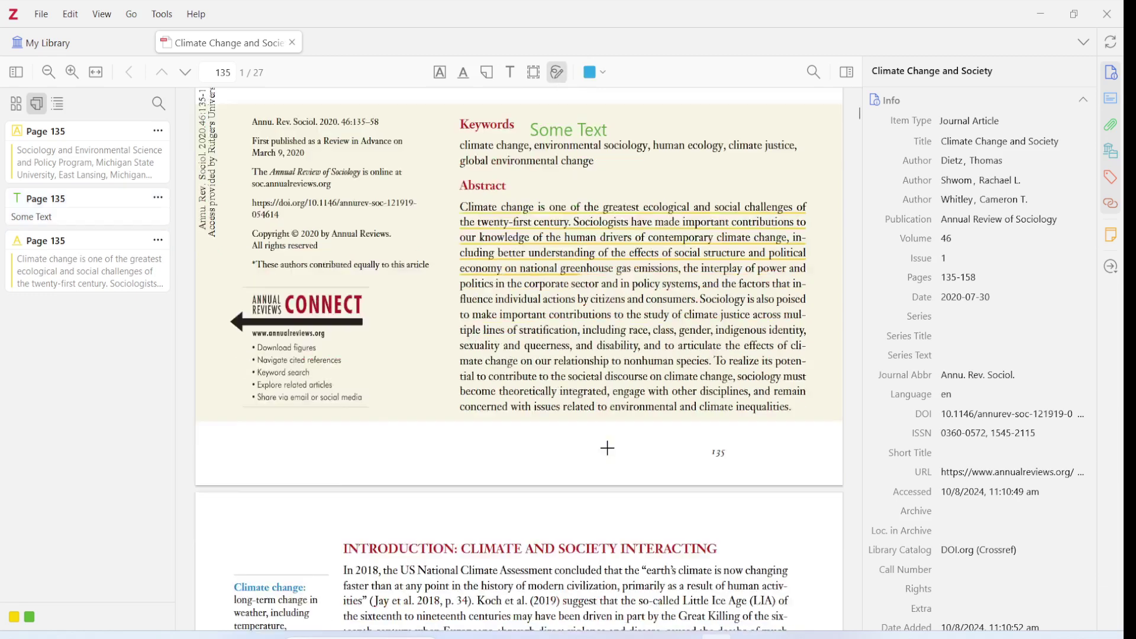
scroll(608, 448, down, 4)
mouse_move(338, 342)
mouse_down()
mouse_move(354, 438)
mouse_move(685, 450)
mouse_move(790, 439)
mouse_move(793, 357)
mouse_move(337, 343)
mouse_up()
mouse_move(801, 336)
mouse_down()
mouse_move(800, 361)
mouse_move(805, 349)
mouse_up()
Hide the item details and erase the handwritten letter A and the adjoining bit of the blue loop
click(848, 73)
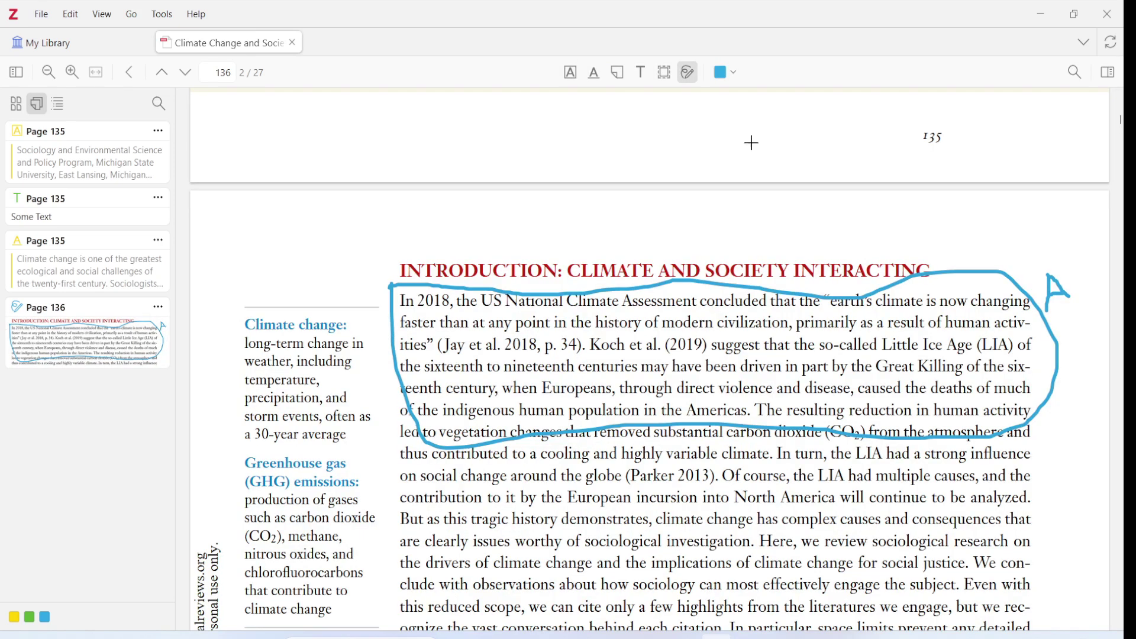
click(737, 74)
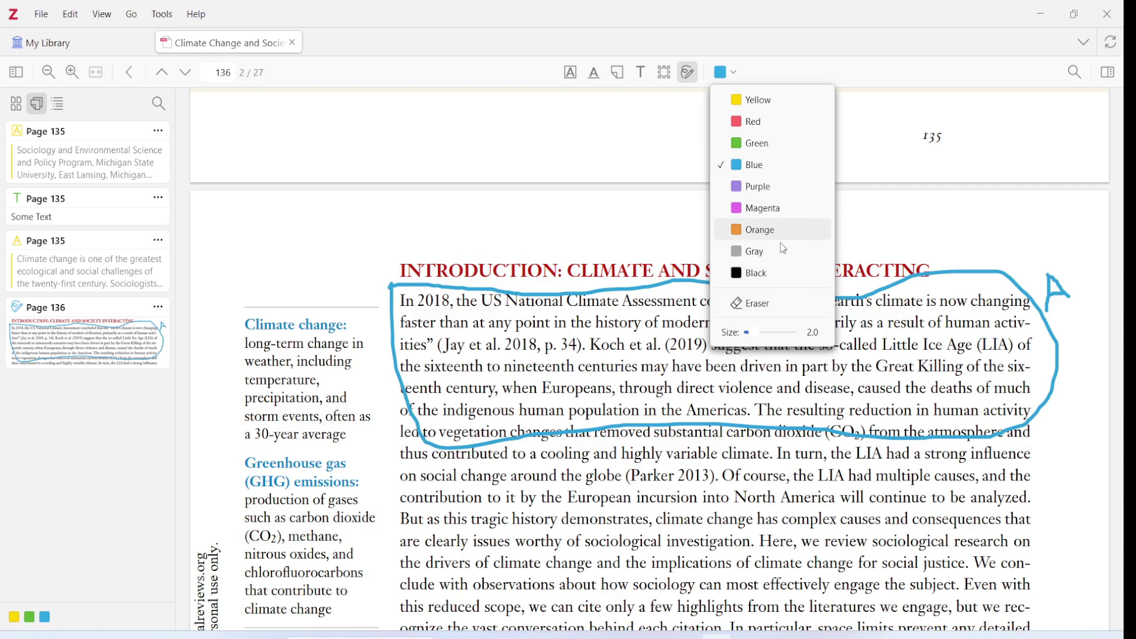
click(787, 303)
drag(1004, 283, 1065, 298)
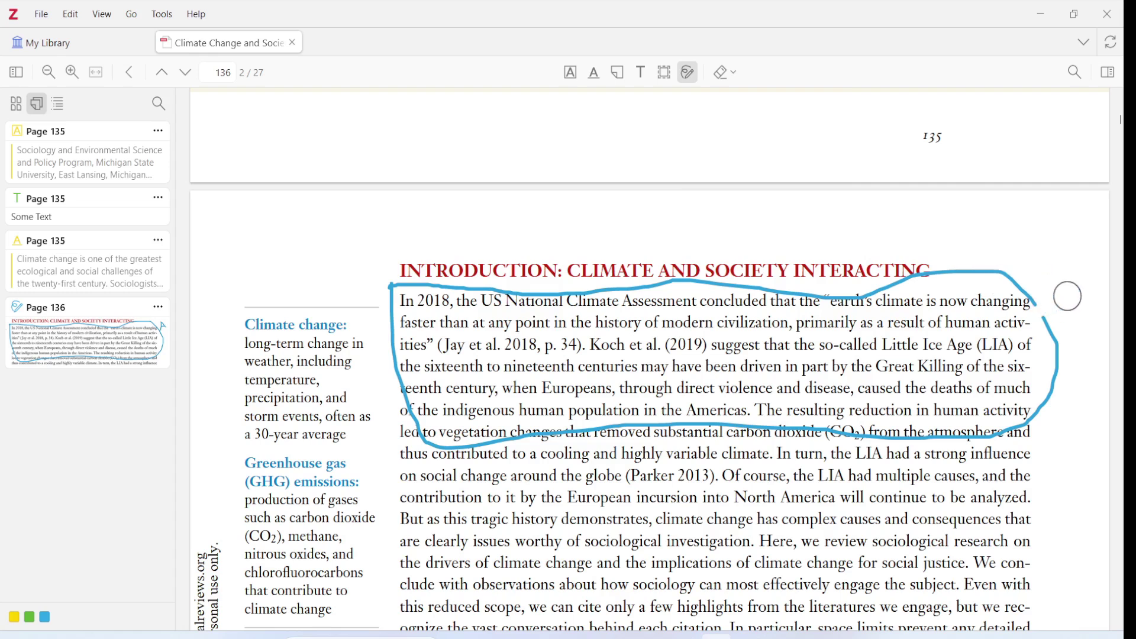
Redraw the missing part of the blue loop and the letter A beside it
click(690, 73)
drag(1016, 291, 1043, 313)
mouse_move(1042, 254)
mouse_down()
mouse_move(1034, 280)
mouse_move(1045, 270)
mouse_up()
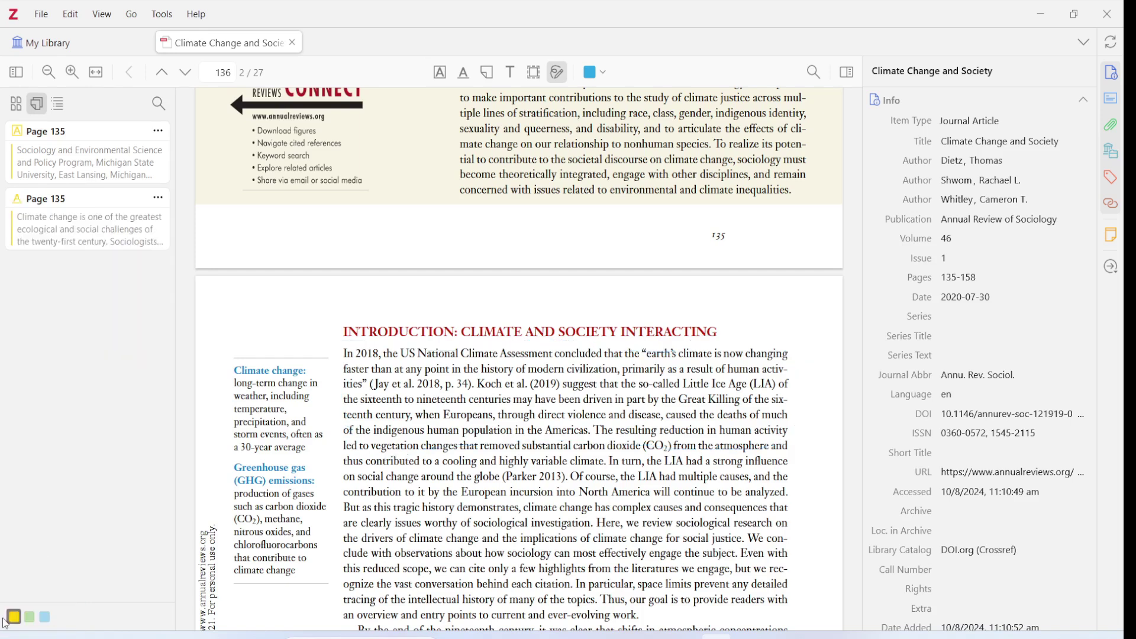
Filter the annotation list by yellow and by blue in turn, clearing each filter
click(13, 618)
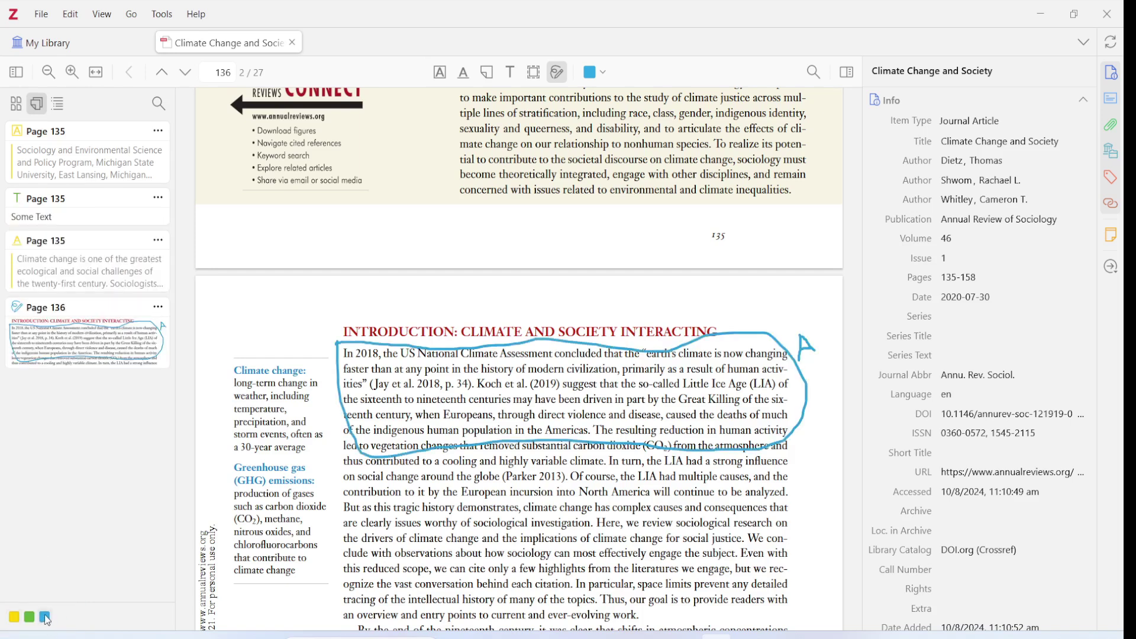
click(45, 617)
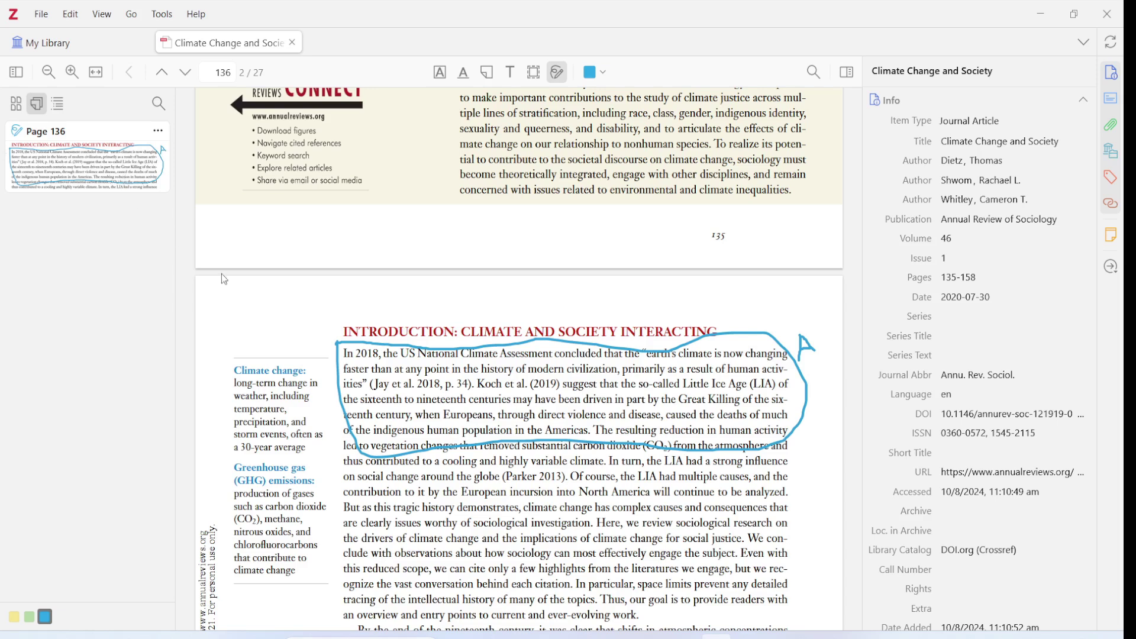
click(46, 617)
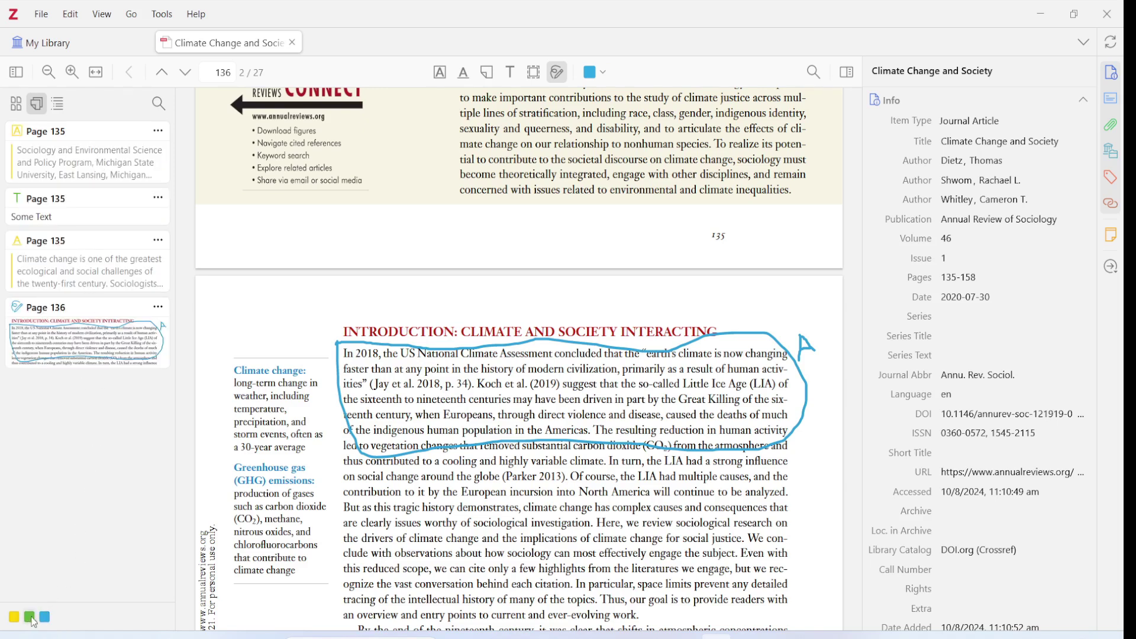
Filter the annotation list to green, go to the "Some Text" annotation, and clear the filter
click(32, 619)
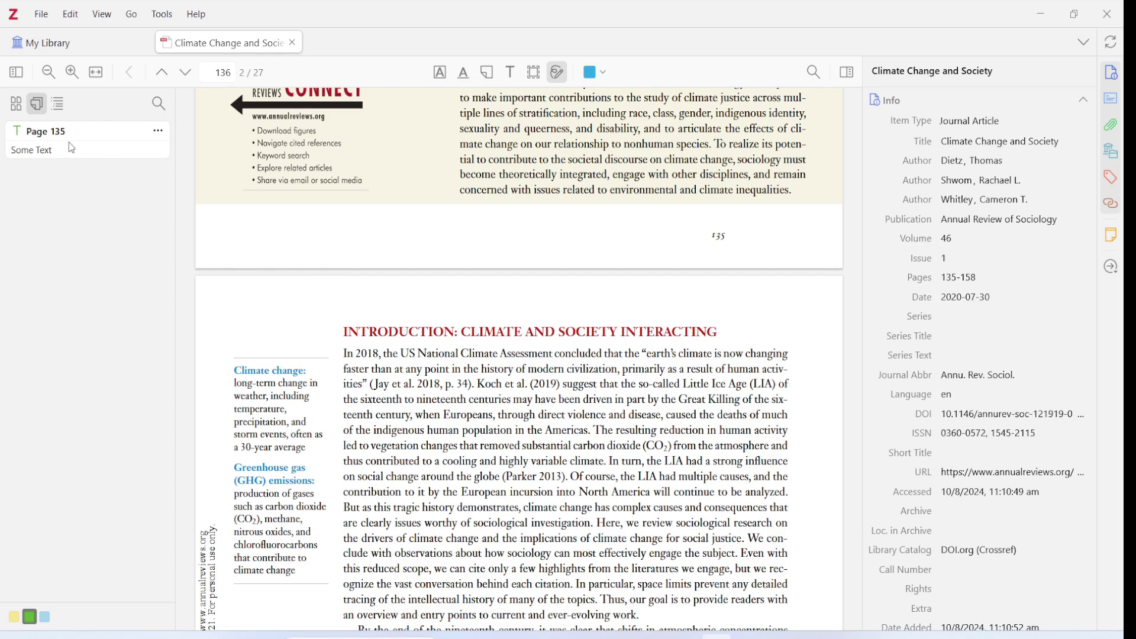
click(113, 137)
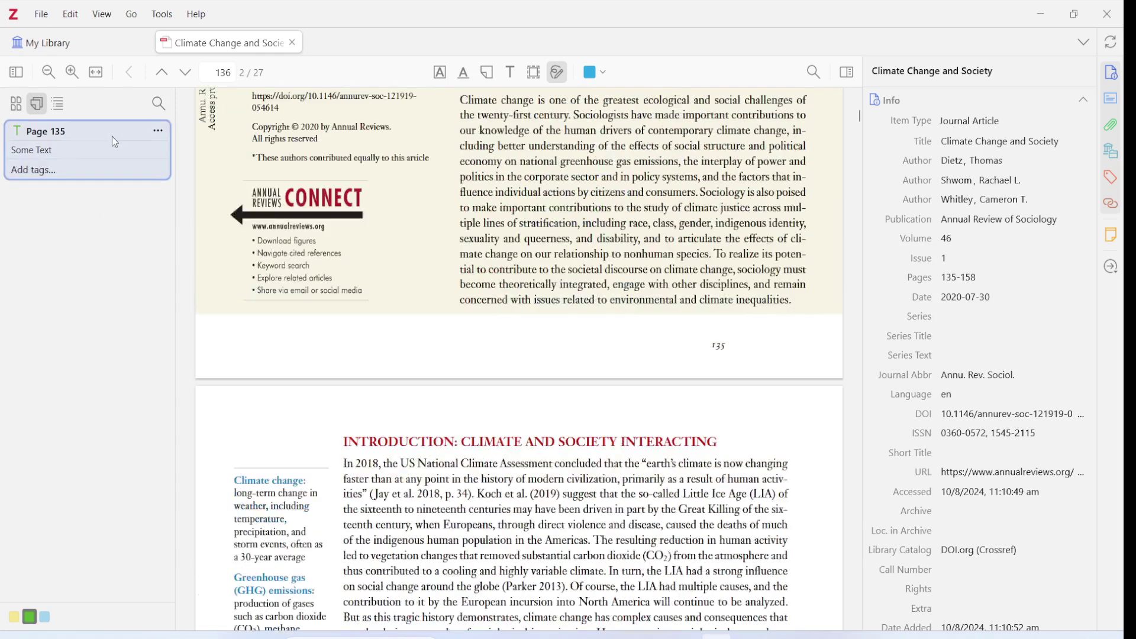
click(112, 137)
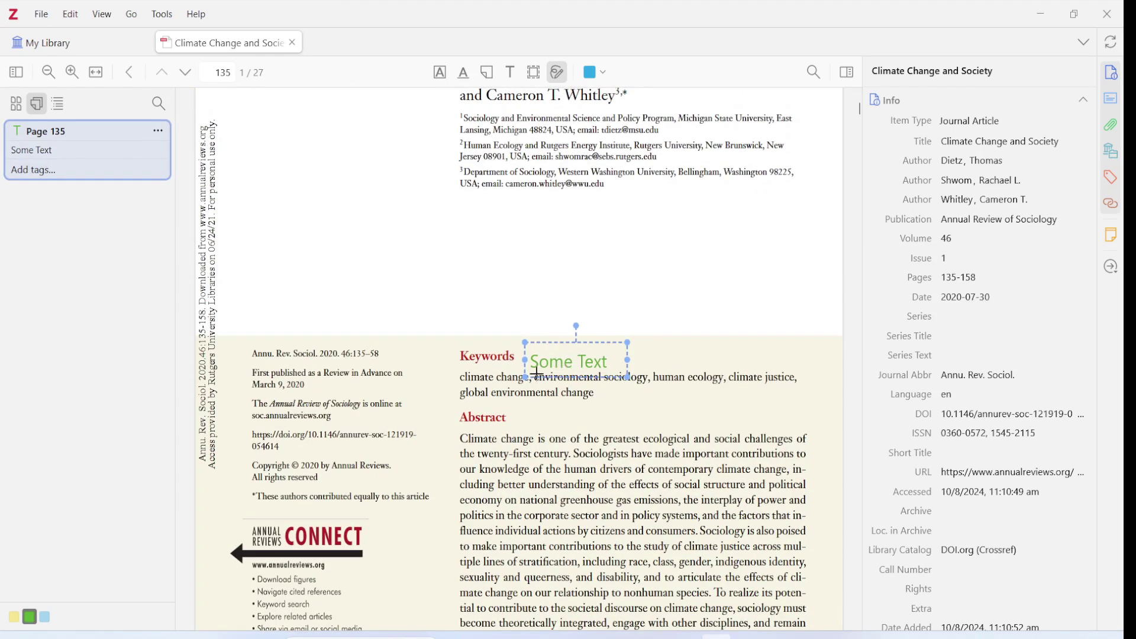
click(30, 619)
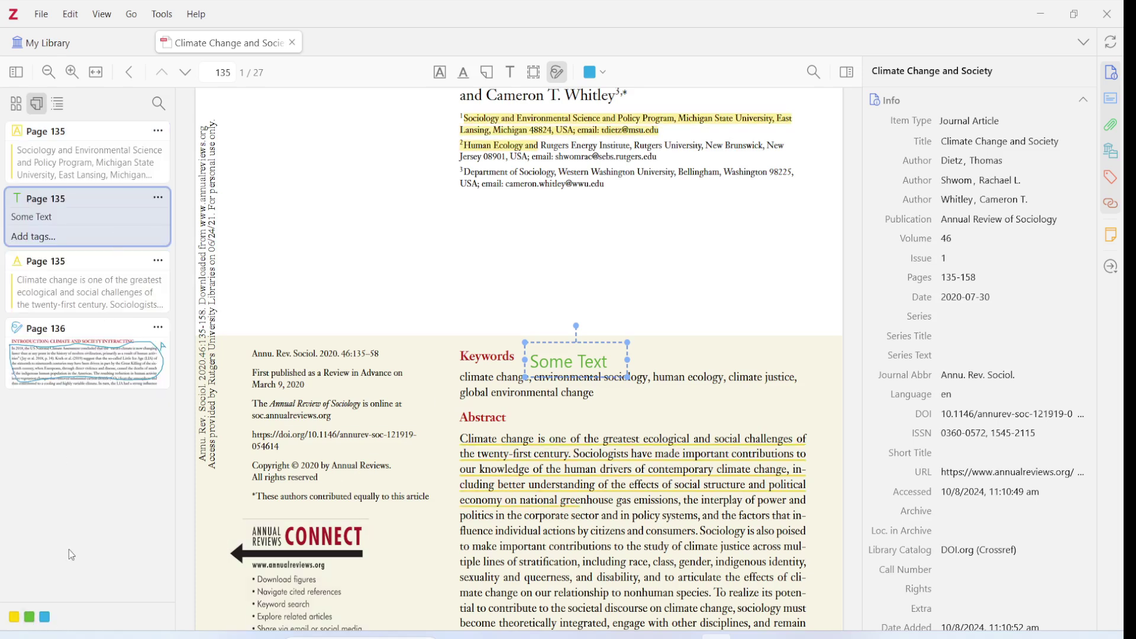
Filter the annotation list to yellow, visit the affiliation highlight and the Abstract underline, and hide the item details
click(15, 618)
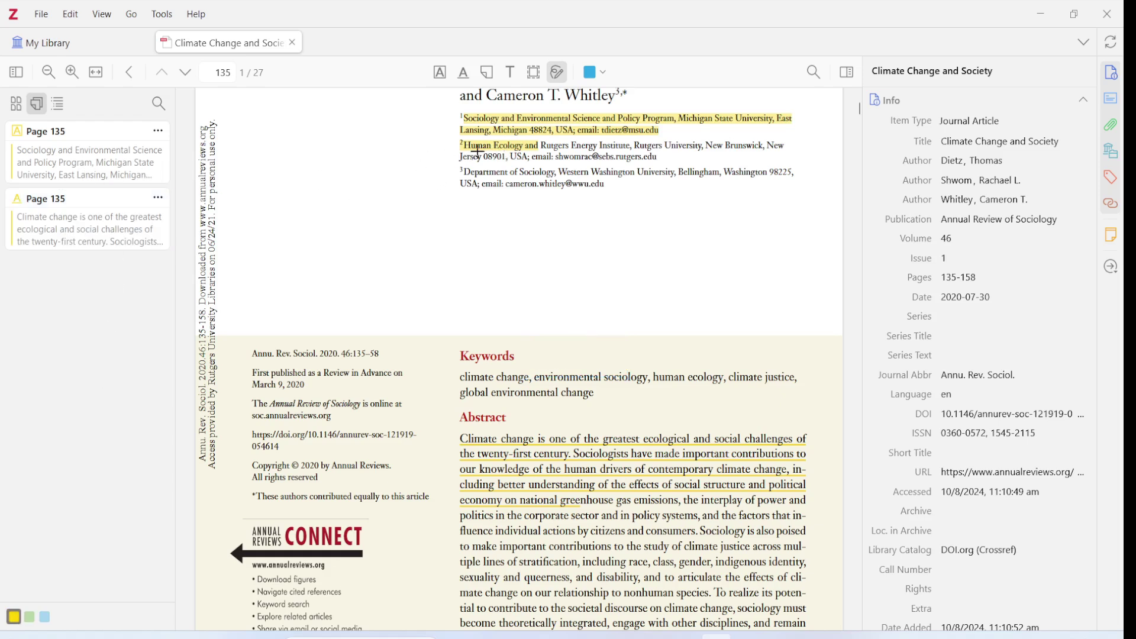
click(86, 161)
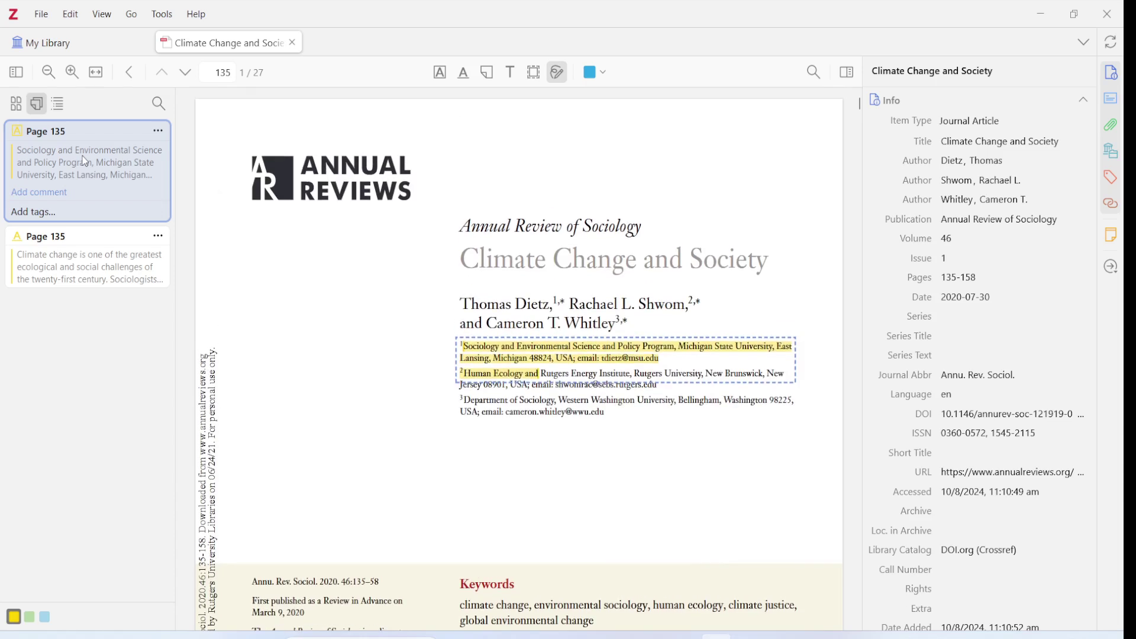
click(69, 248)
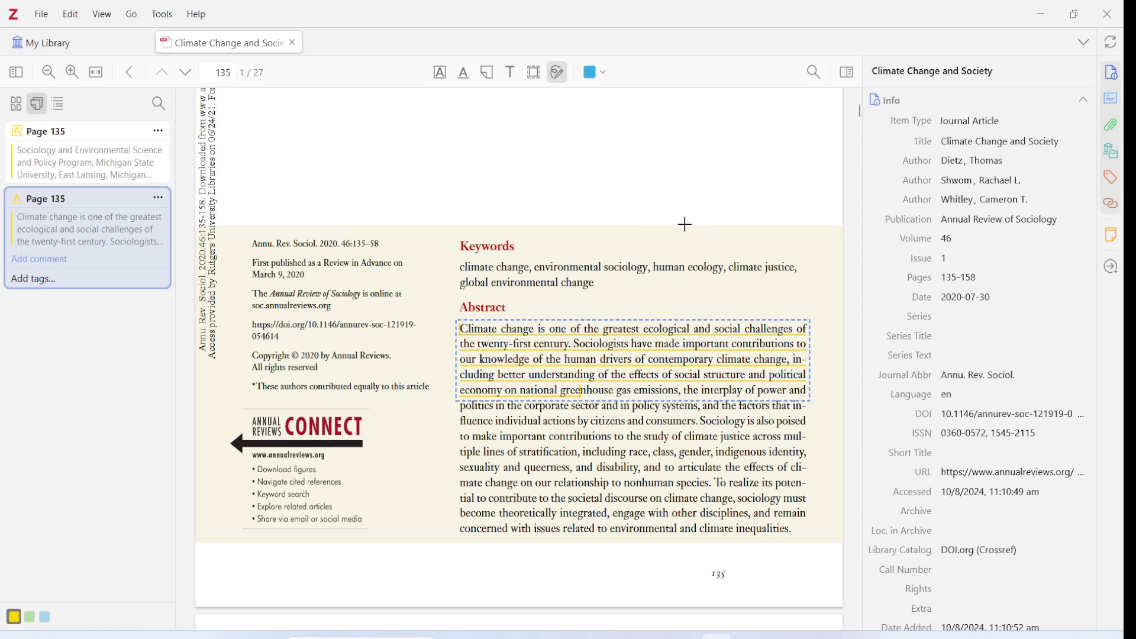
click(854, 80)
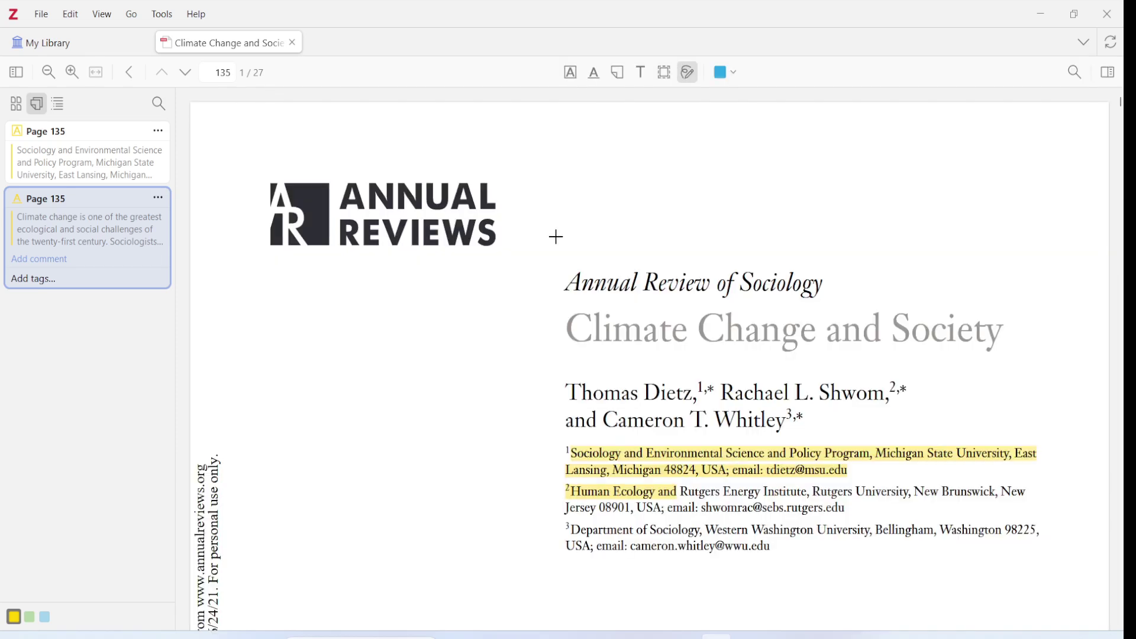